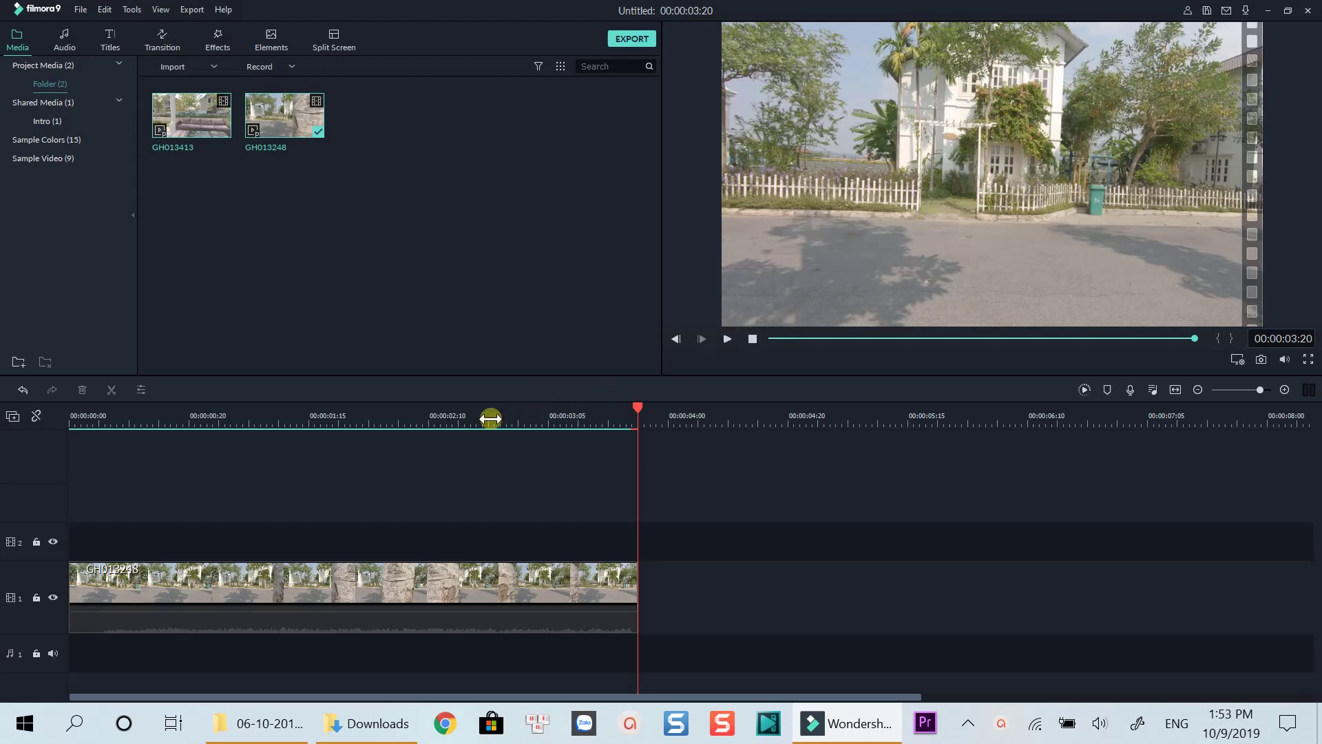
Move the playhead to the tree frame at 00:00:01:20 and play the clip from there
click(490, 416)
click(338, 422)
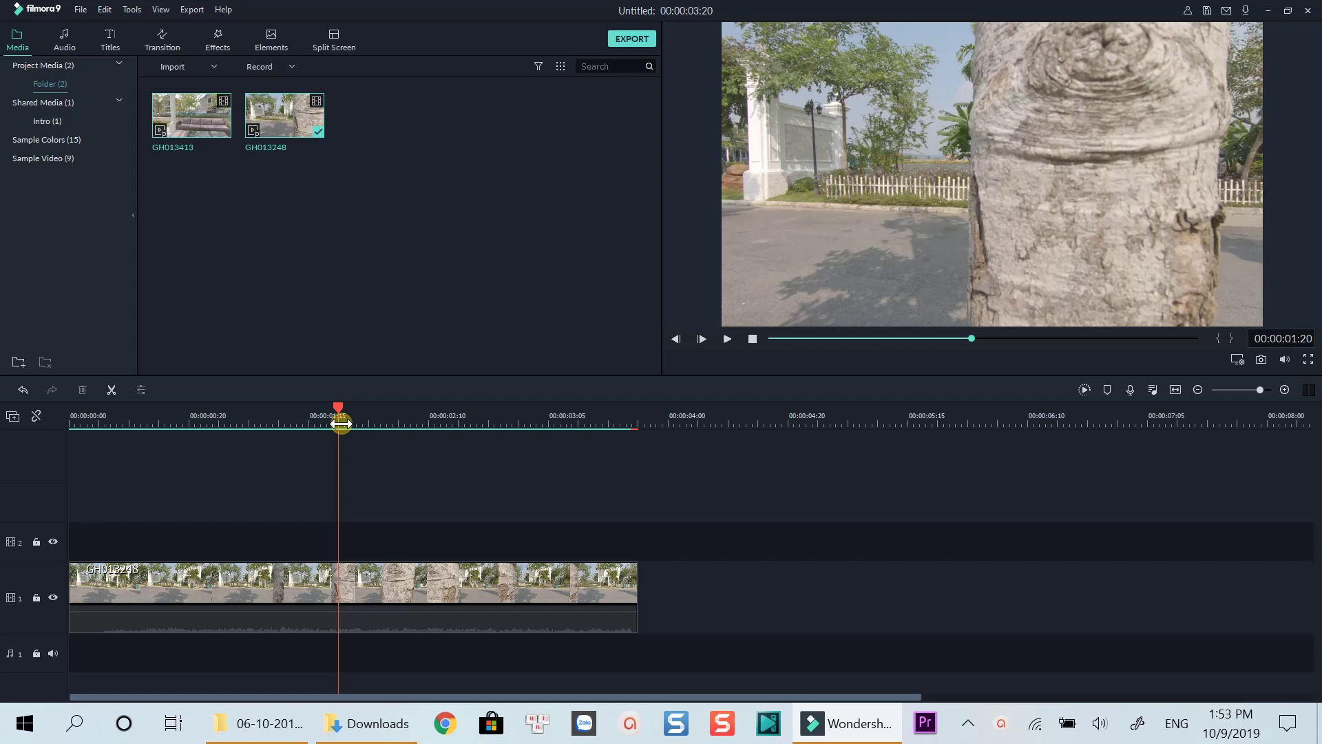
key(space)
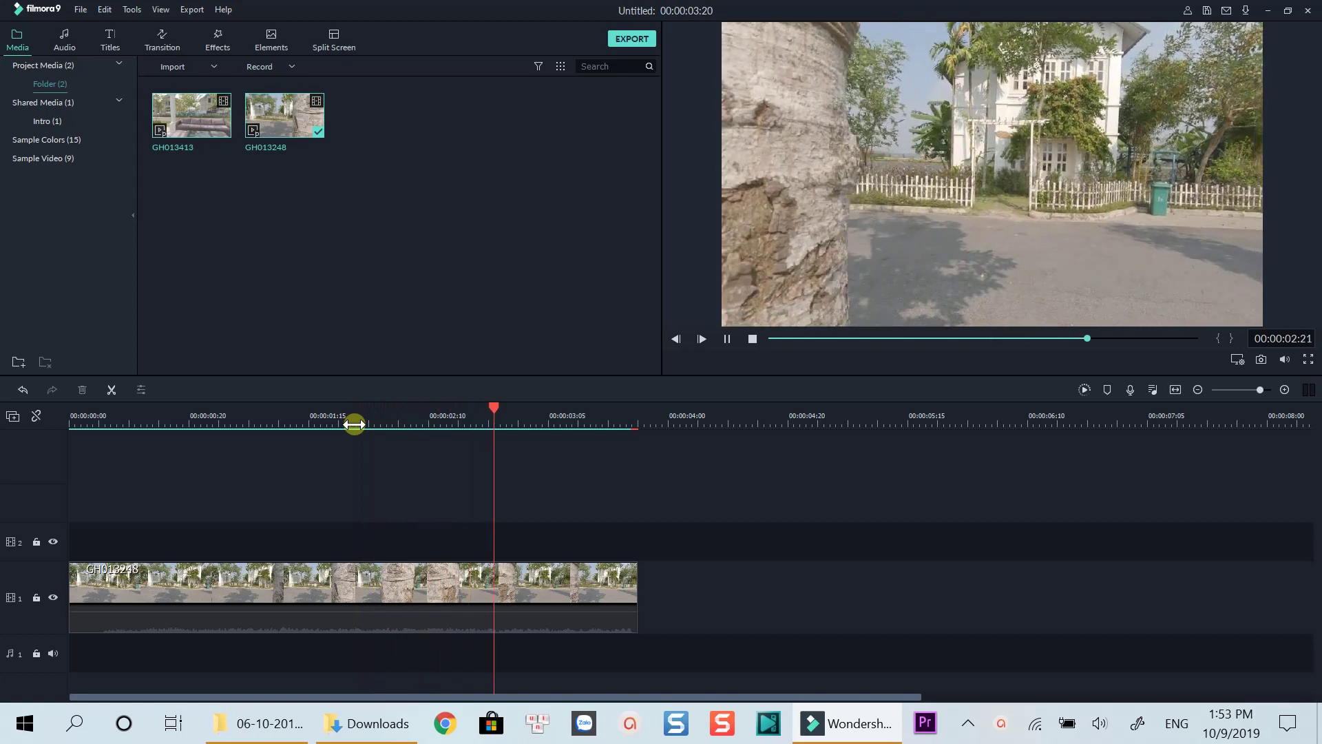
Set the default photo duration to 00:00:00:01 in the Editing preferences
click(83, 9)
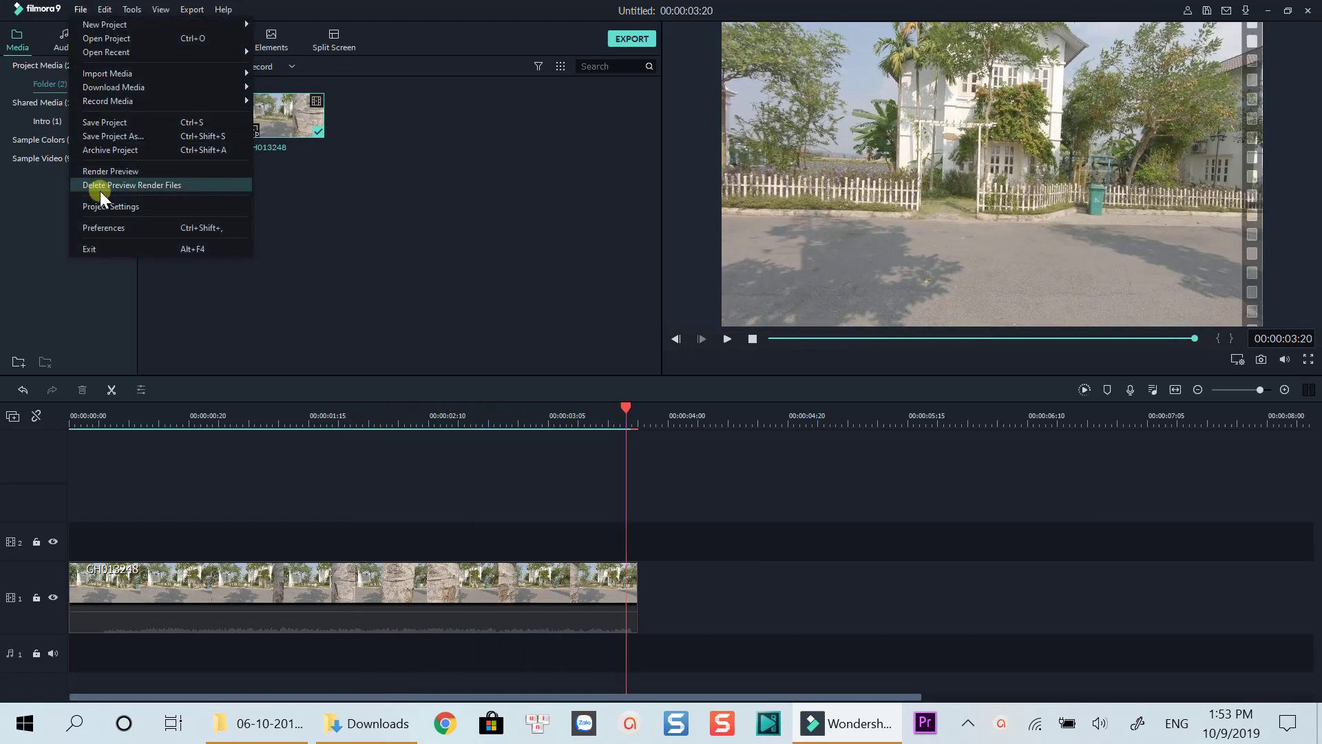
click(114, 225)
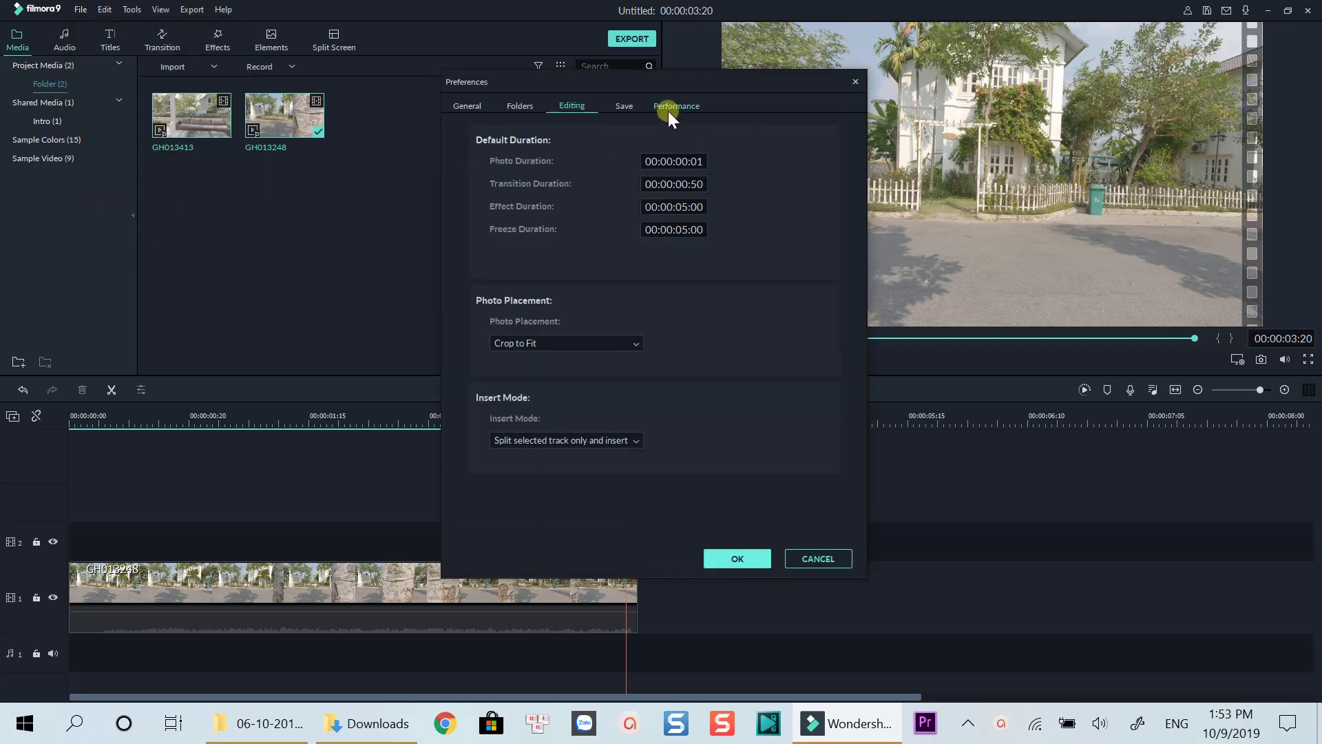
double_click(693, 160)
click(741, 555)
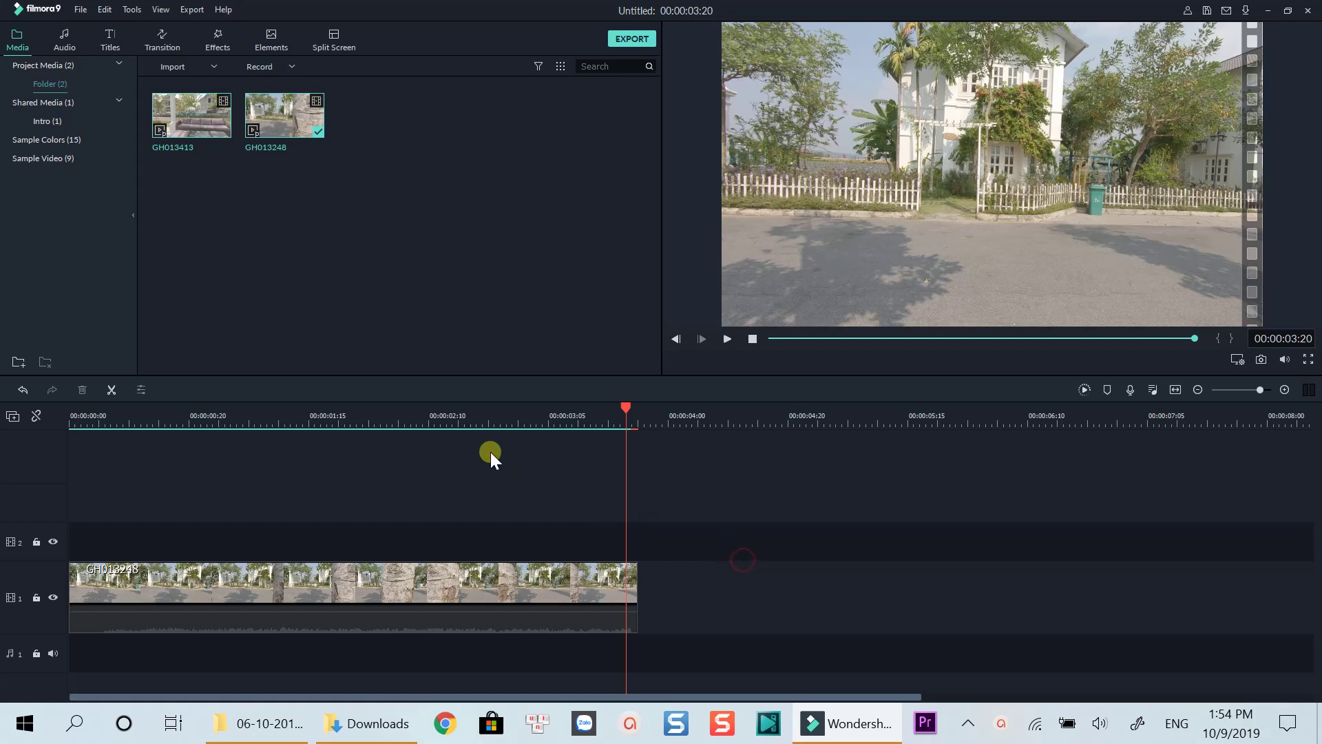
Scrub the playhead to 00:00:01:17, where the tree trunk enters the street shot
click(155, 423)
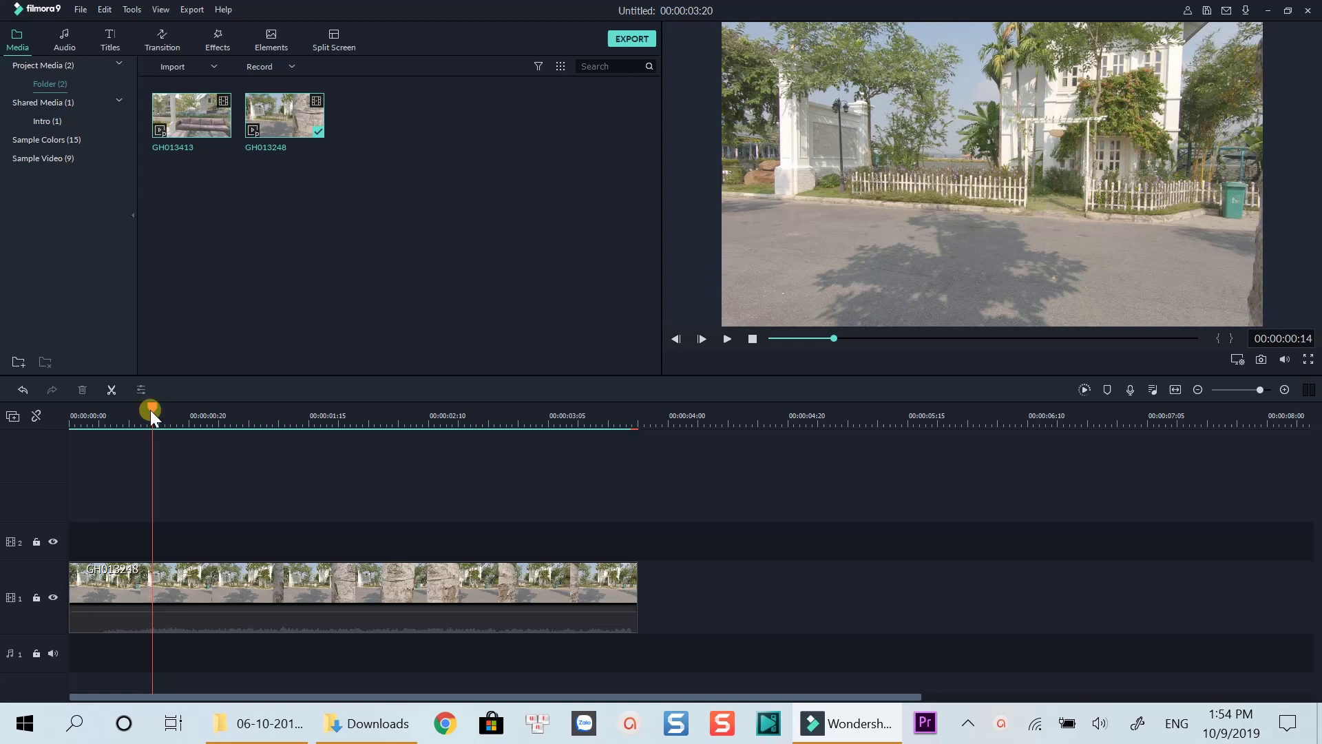
drag(150, 411, 327, 435)
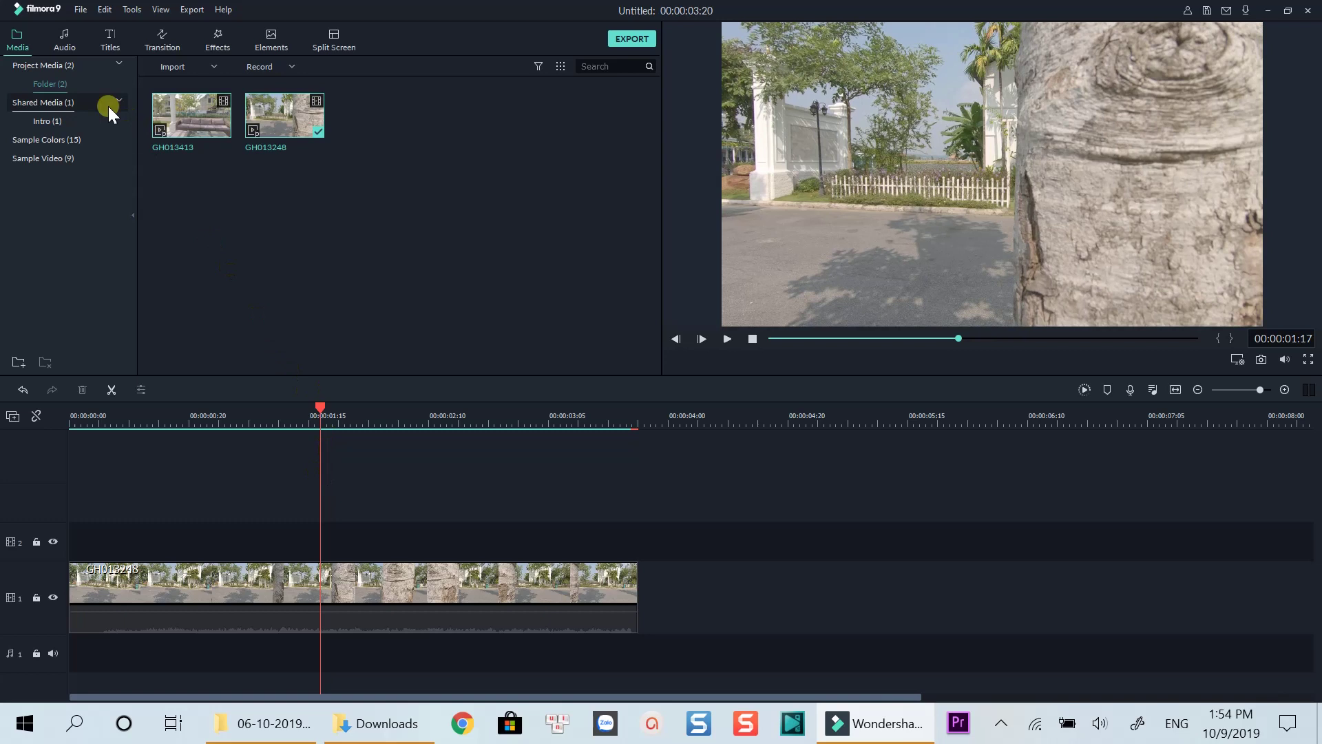
Place a Green sample colour clip on track 2 at the playhead and copy it
click(51, 140)
drag(398, 205, 324, 540)
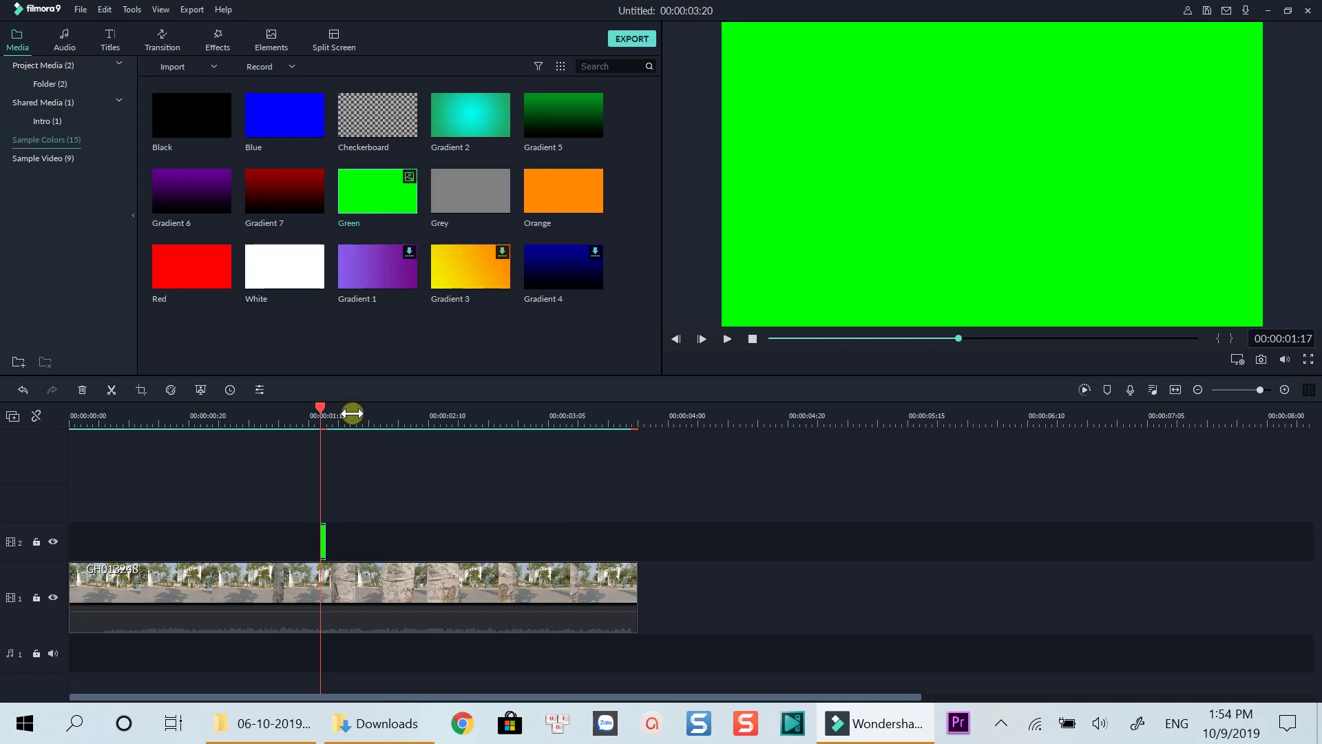
drag(353, 413, 569, 428)
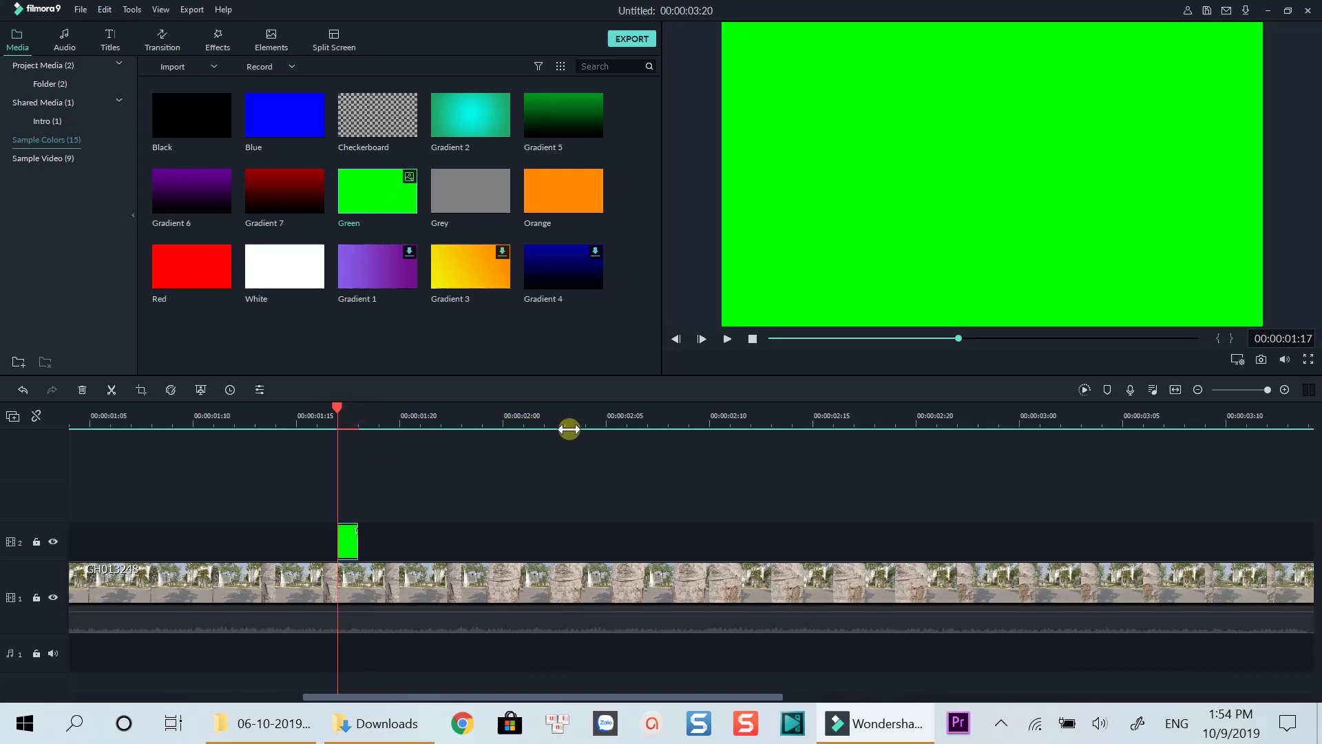
click(351, 536)
right_click(350, 535)
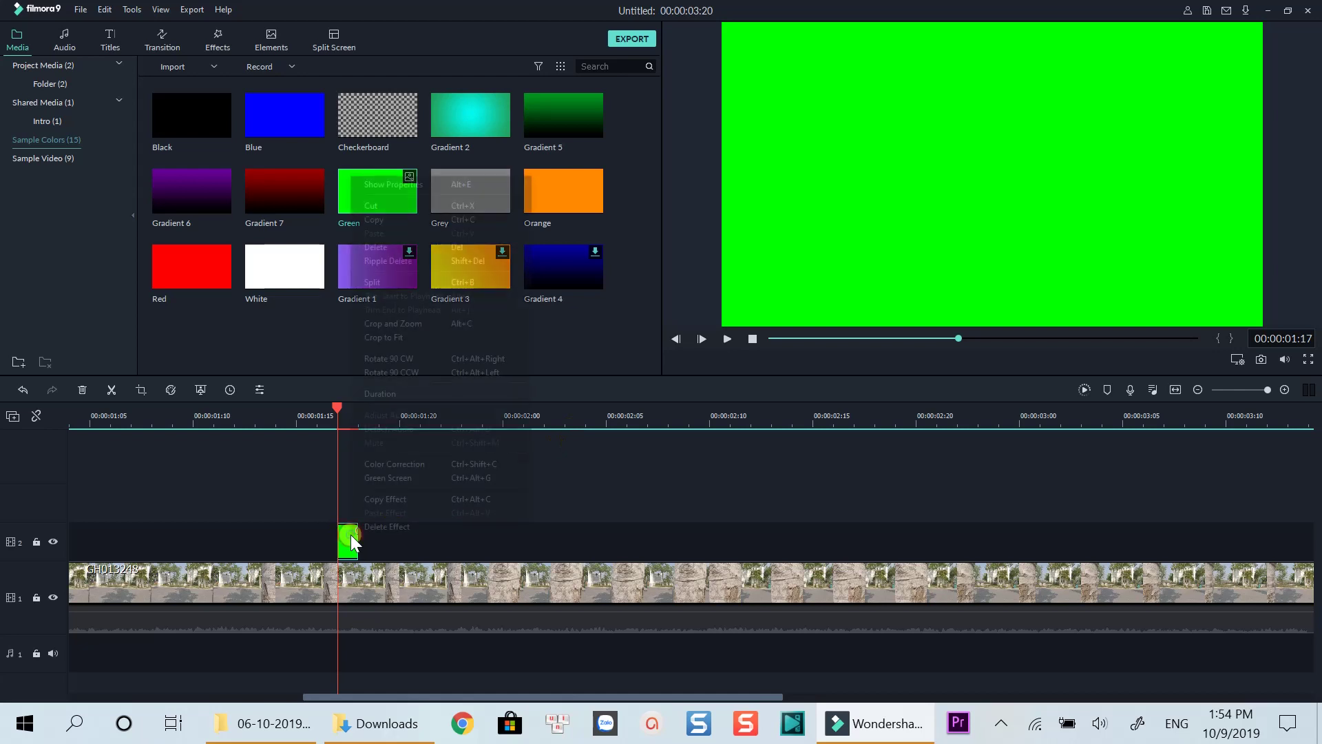
click(378, 219)
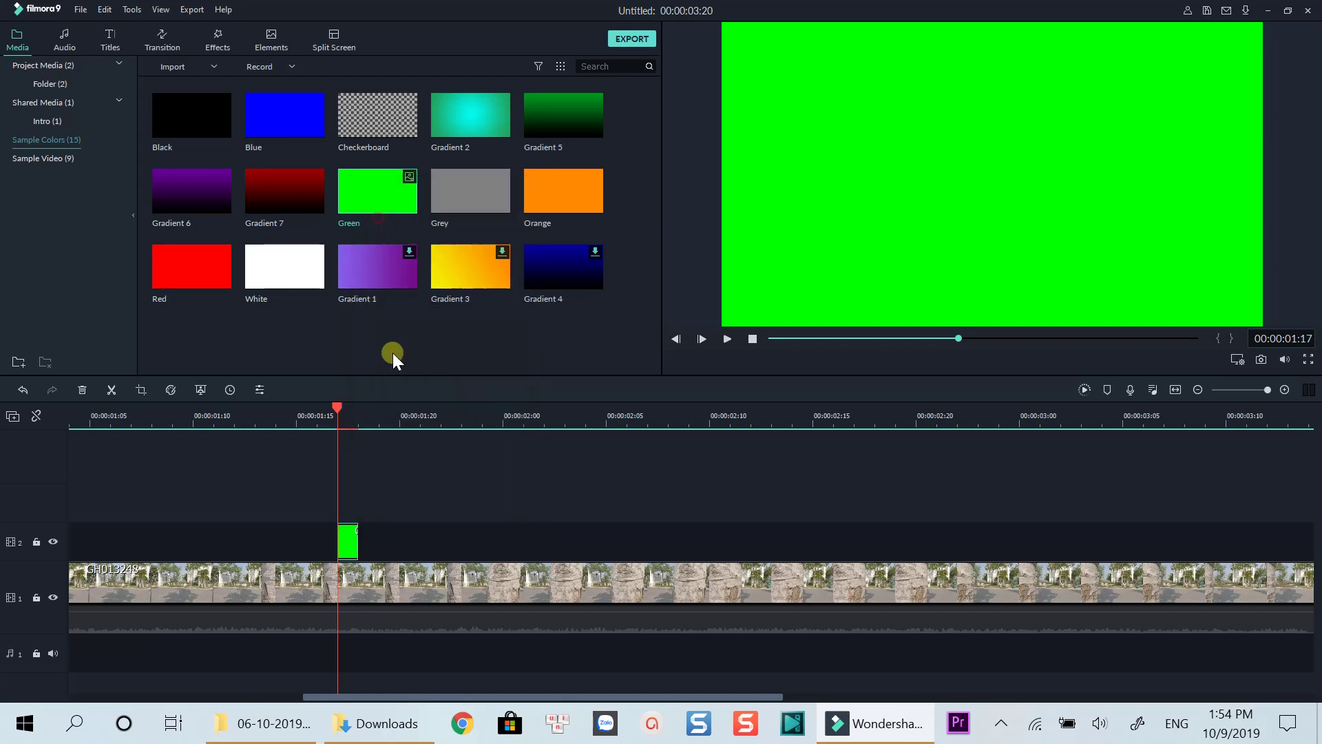
Paste green clip copies back-to-back along track 2 up to about 00:00:03:09
click(366, 424)
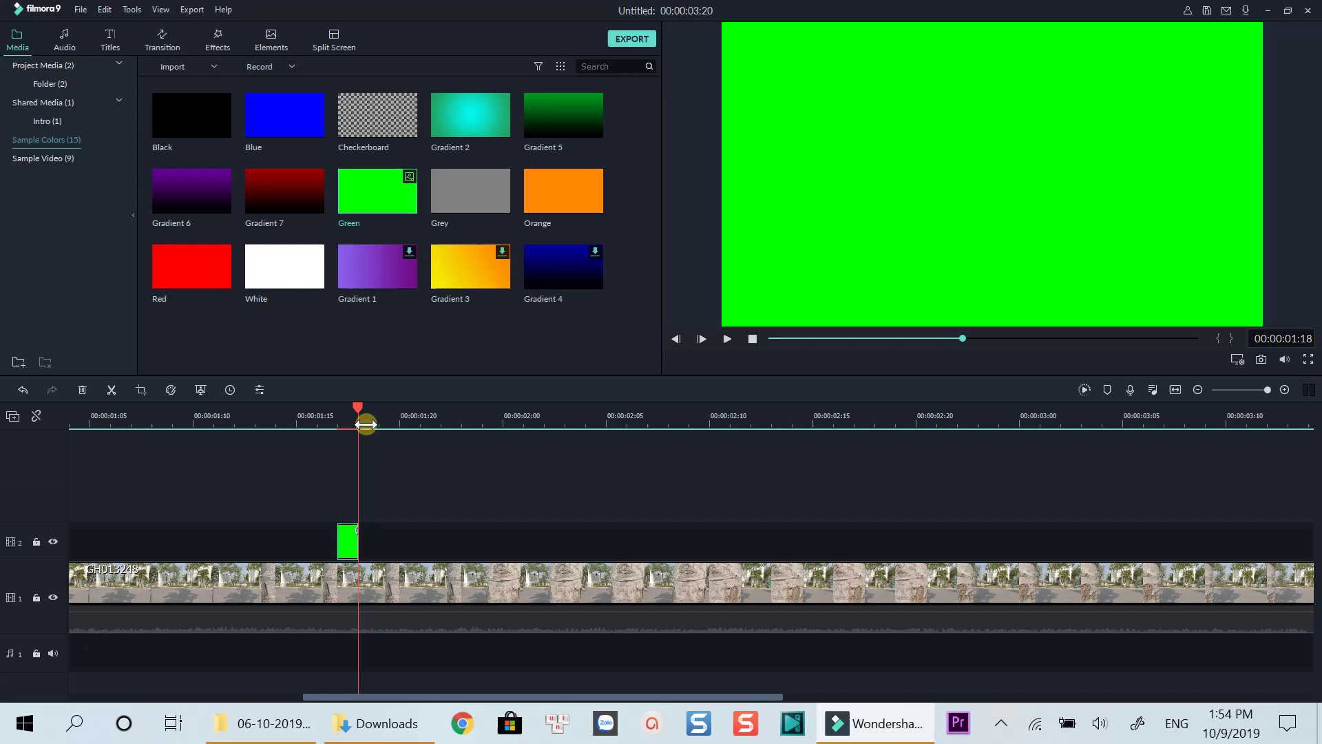
key(ctrl+v)
key(ctrl+v)
key(ctrl+v)
key(ctrl+v)
key(ctrl+v)
key(ctrl+v)
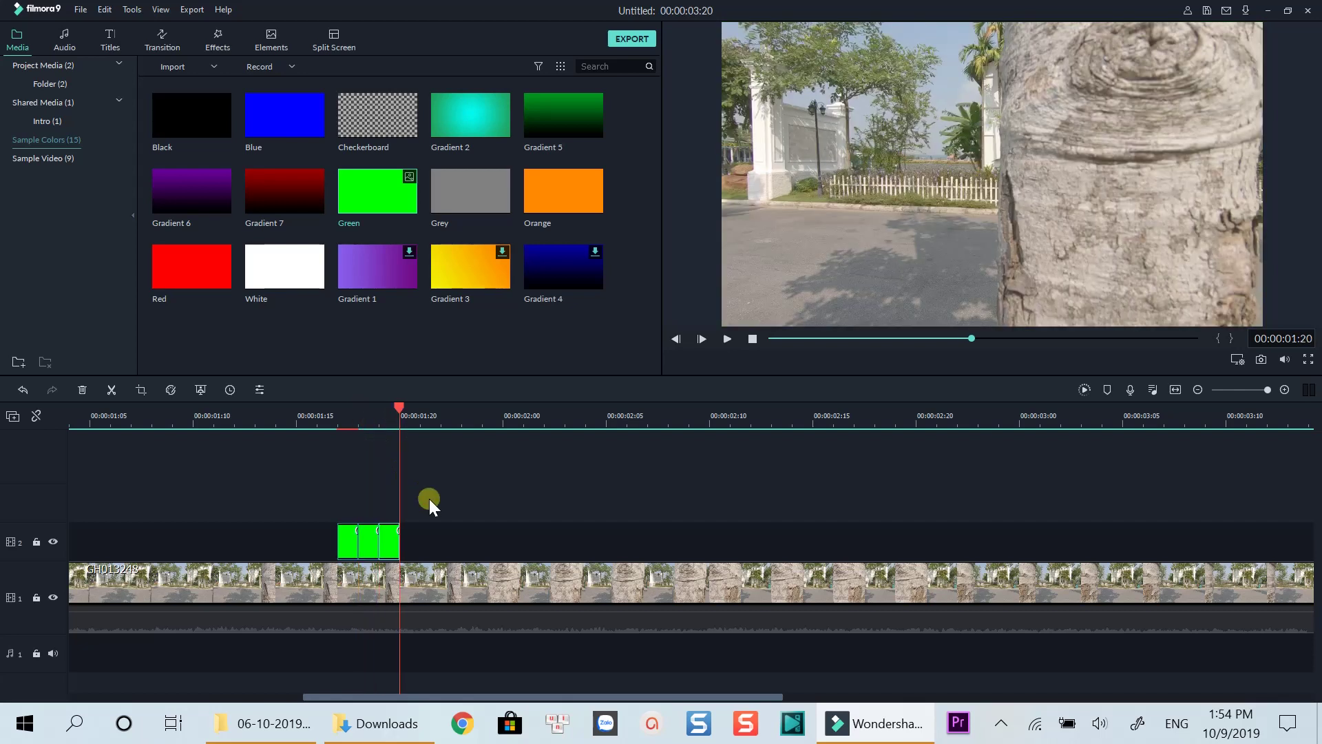
key(ctrl+v)
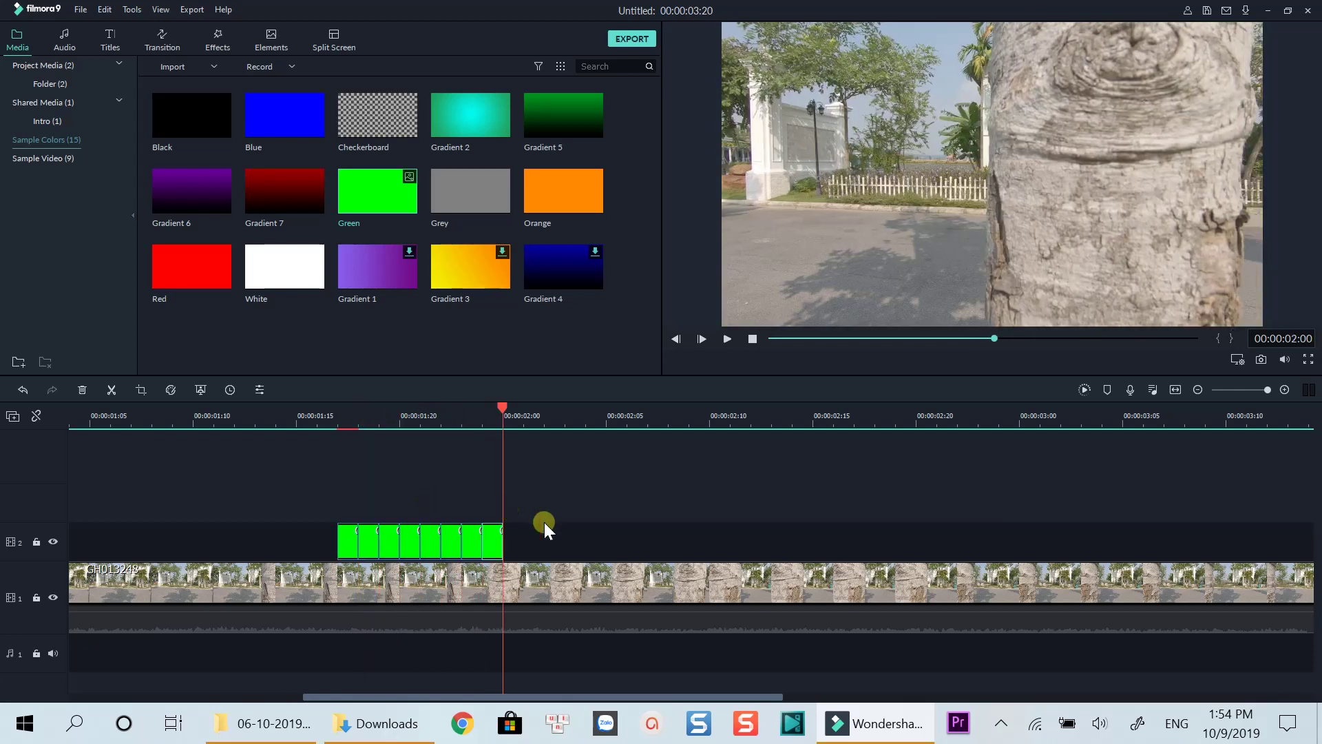
key(ctrl+v)
key(ctrl+v)
key(ctrl+v)
key(ctrl+v)
key(ctrl+v)
key(ctrl+v)
key(ctrl+v)
key(ctrl+v)
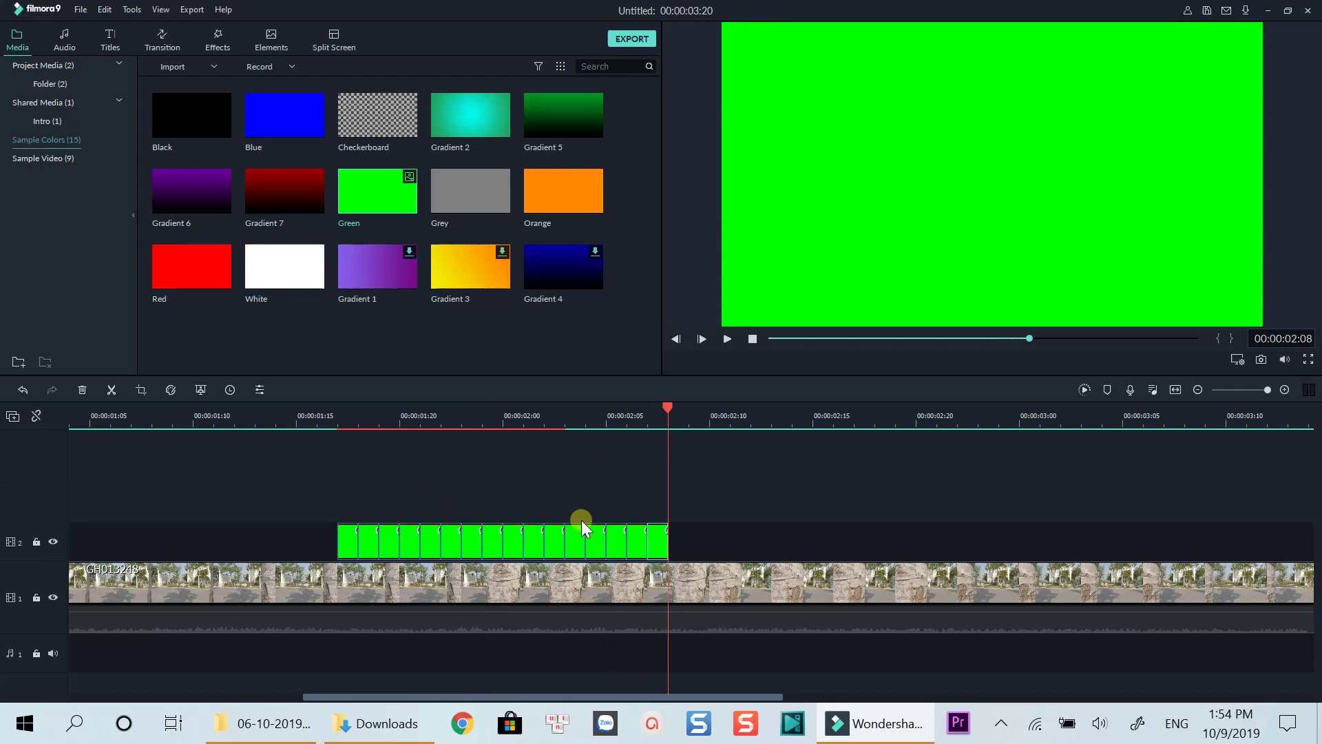
key(ctrl+v)
key(ctrl+v)
key(ctrl+v)
key(ctrl+v)
key(ctrl+v)
key(ctrl+v)
key(ctrl+v)
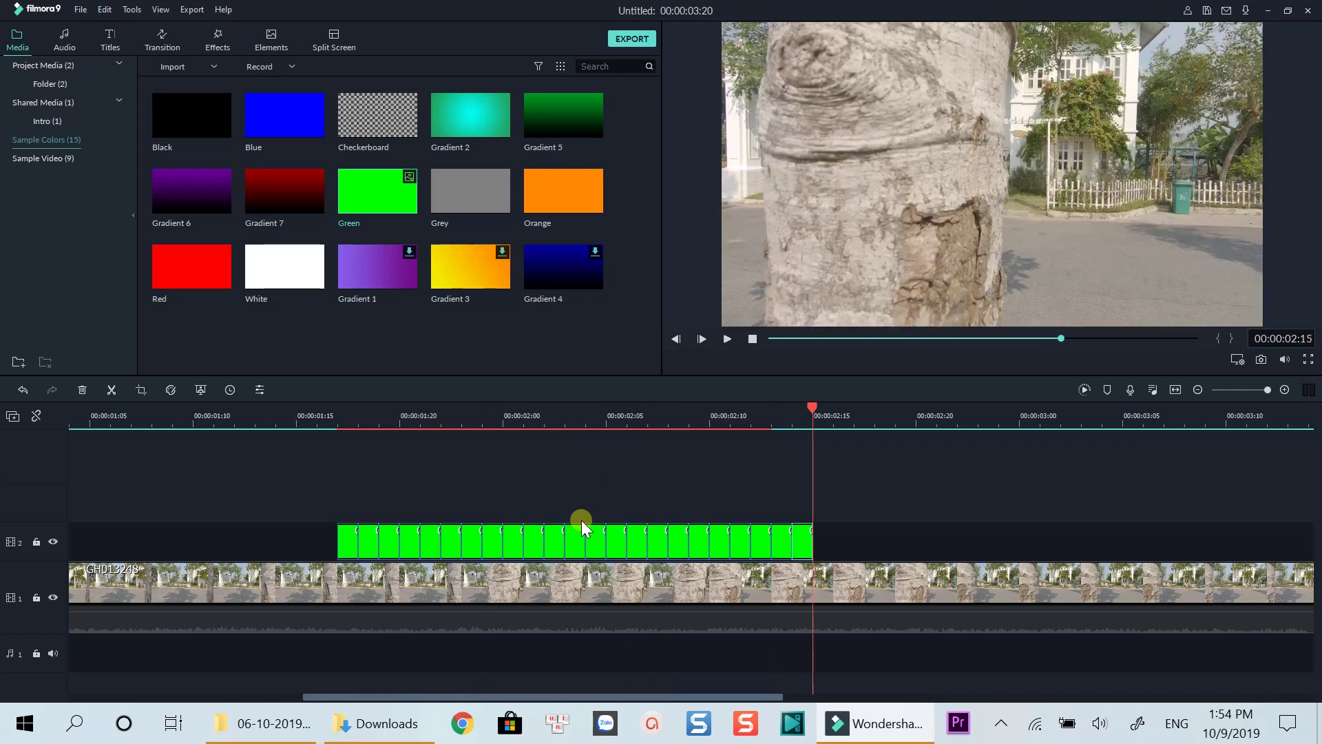
key(ctrl+v)
key(ctrl+v)
key(ctrl+v)
key(ctrl+v)
key(ctrl+v)
key(ctrl+v)
key(ctrl+v)
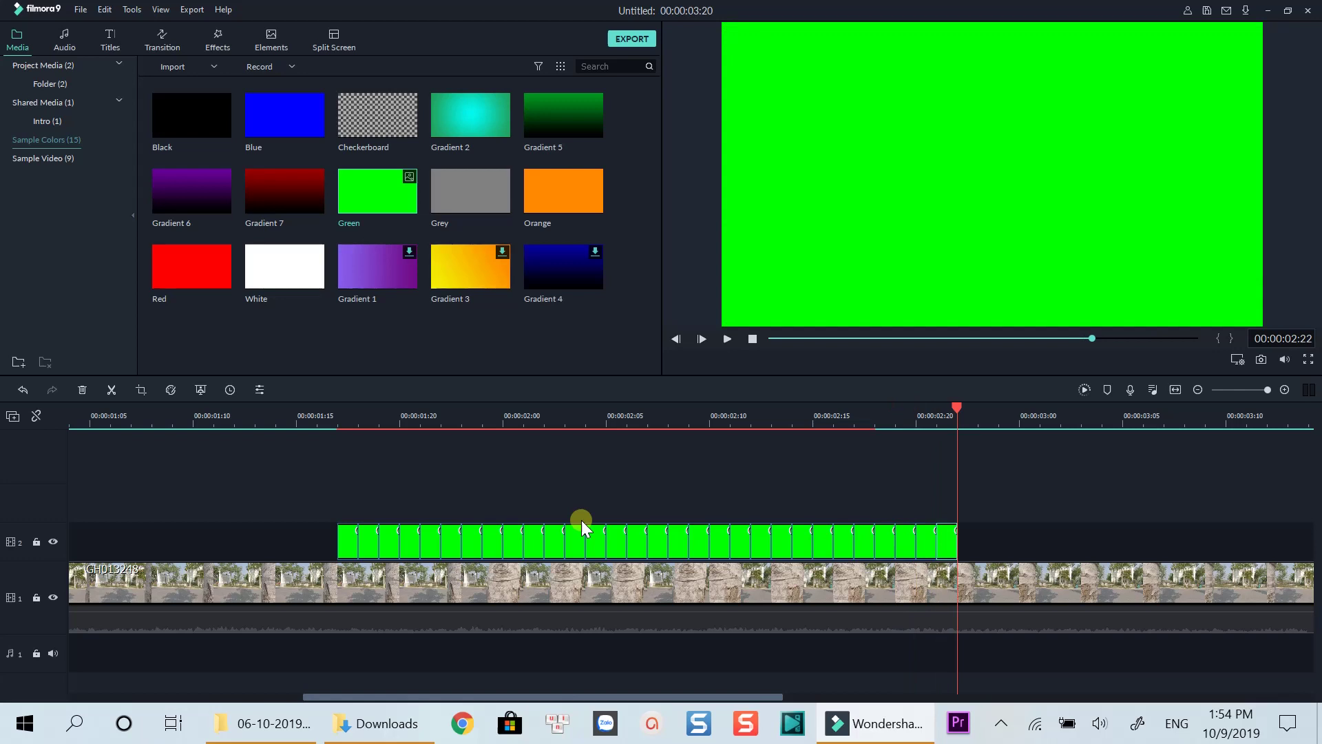
key(ctrl+v)
key(ctrl+v)
key(ctrl+v)
key(ctrl+v)
key(ctrl+v)
key(ctrl+v)
key(ctrl+v)
key(ctrl+v)
key(ctrl+v)
key(ctrl+v)
key(ctrl+v)
key(ctrl+v)
key(ctrl+v)
key(ctrl+v)
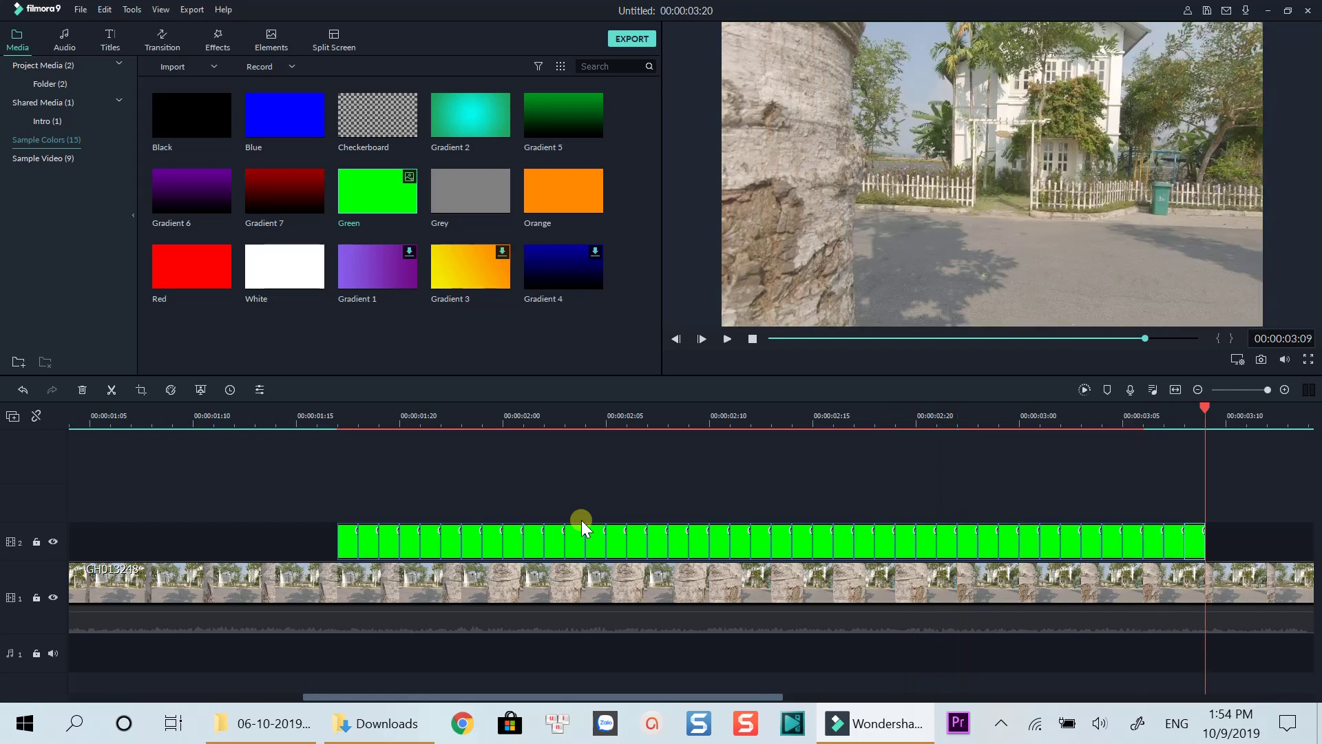
key(ctrl+v)
key(ctrl+v)
key(ctrl+v)
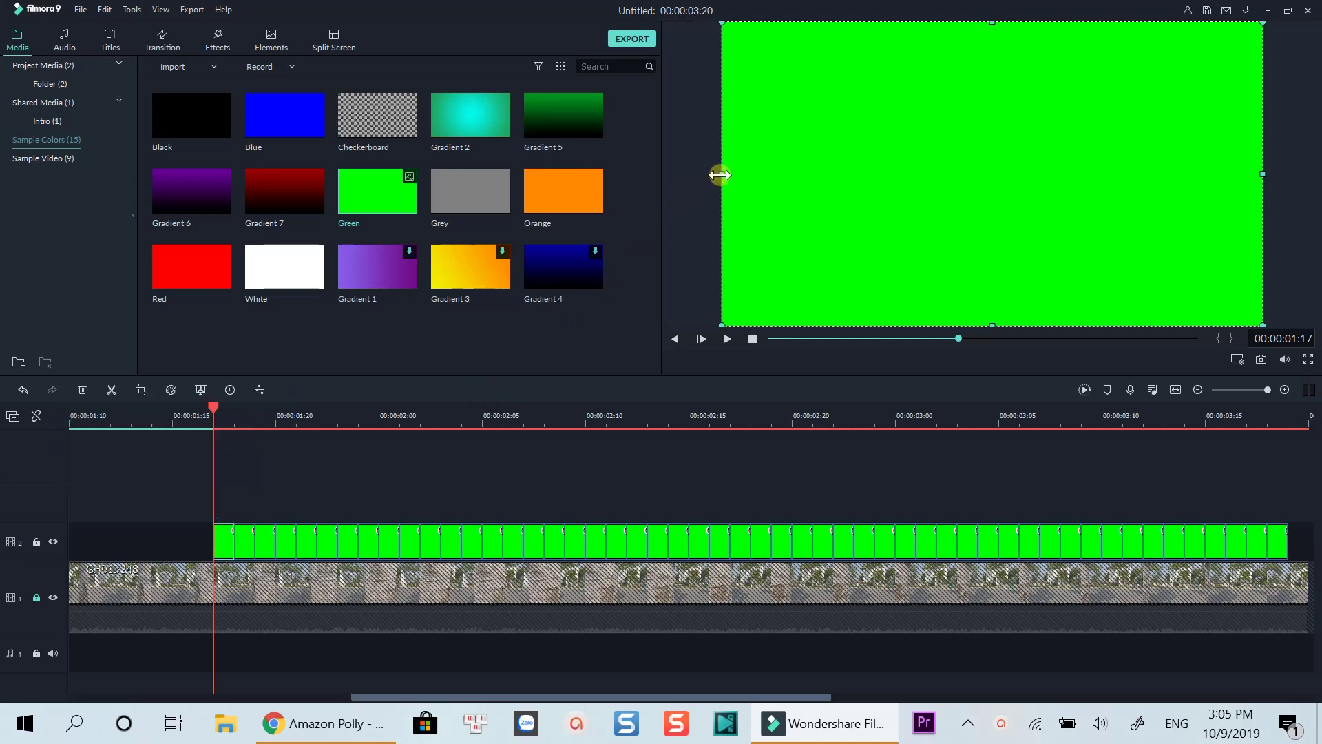
Resize the green box in the preview, then open the last green clip's image settings
drag(720, 175, 1251, 236)
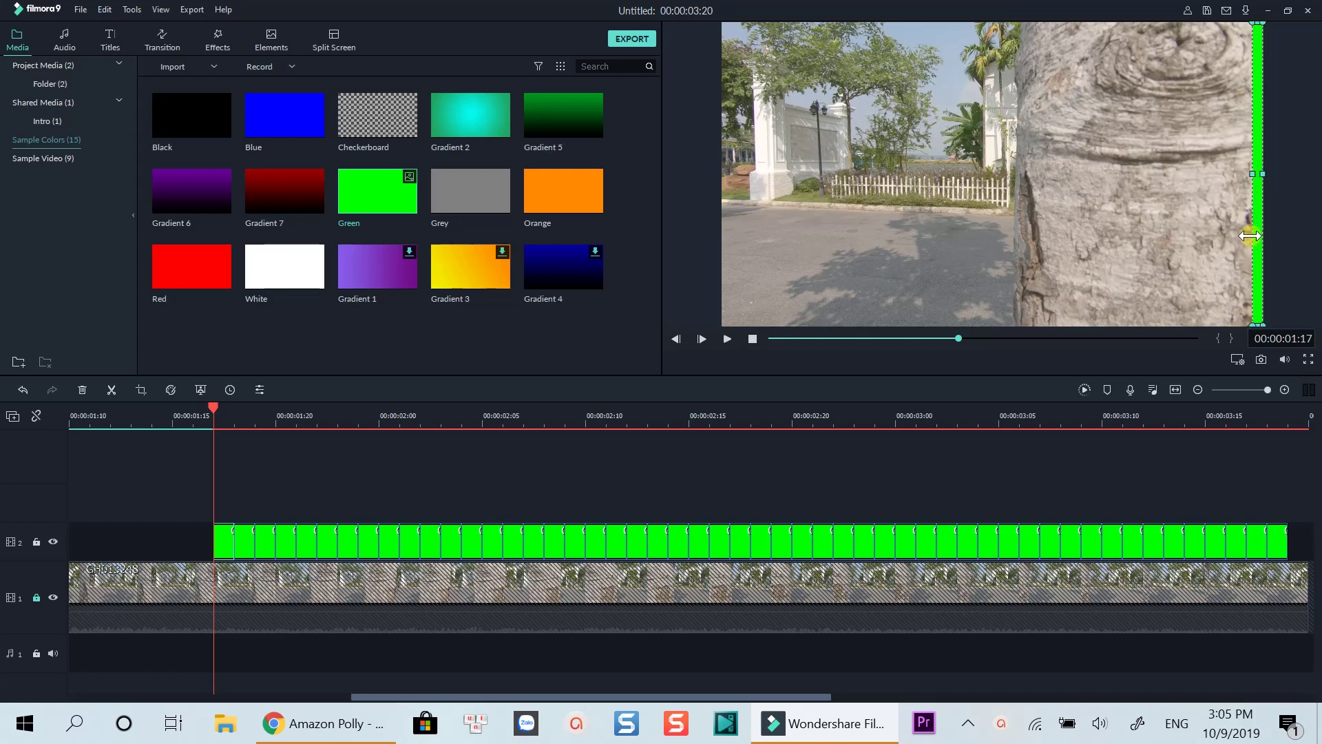
double_click(255, 539)
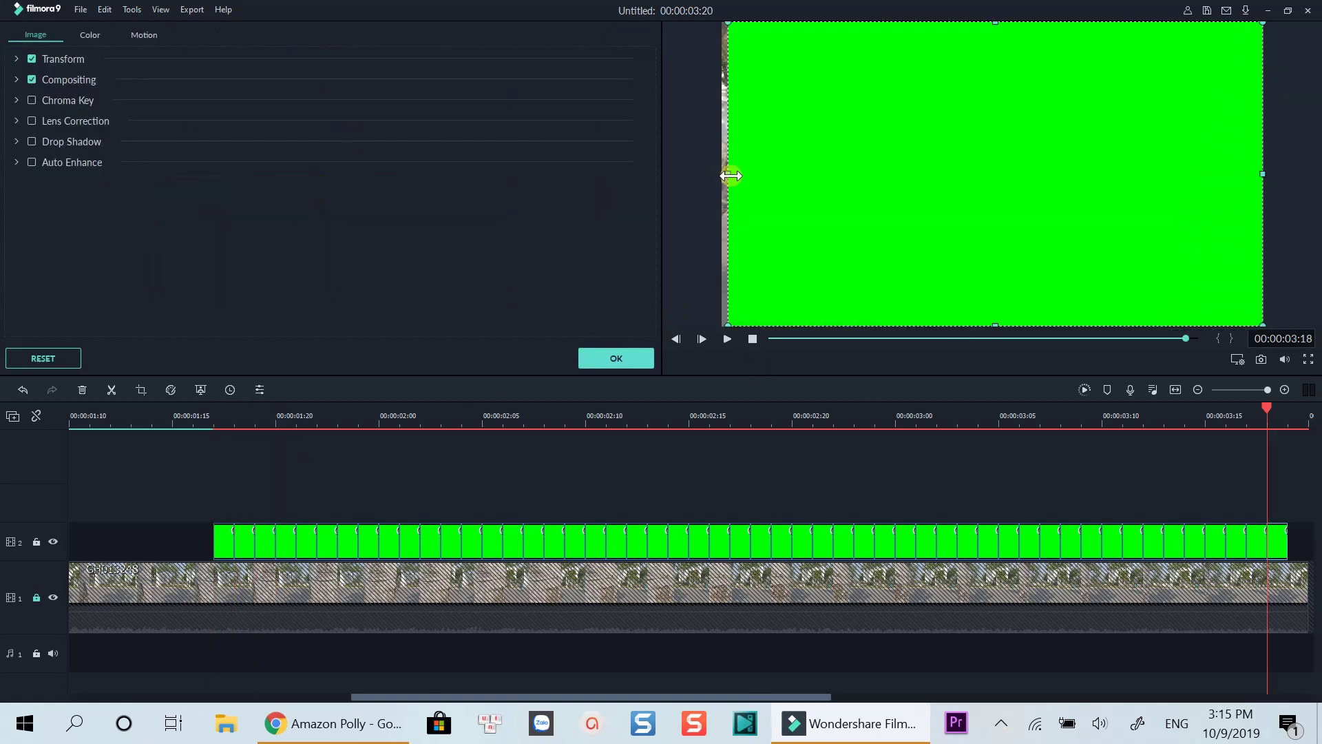
Export the project as MP4 'Masking Transition Example' at 1920x1080
click(1266, 610)
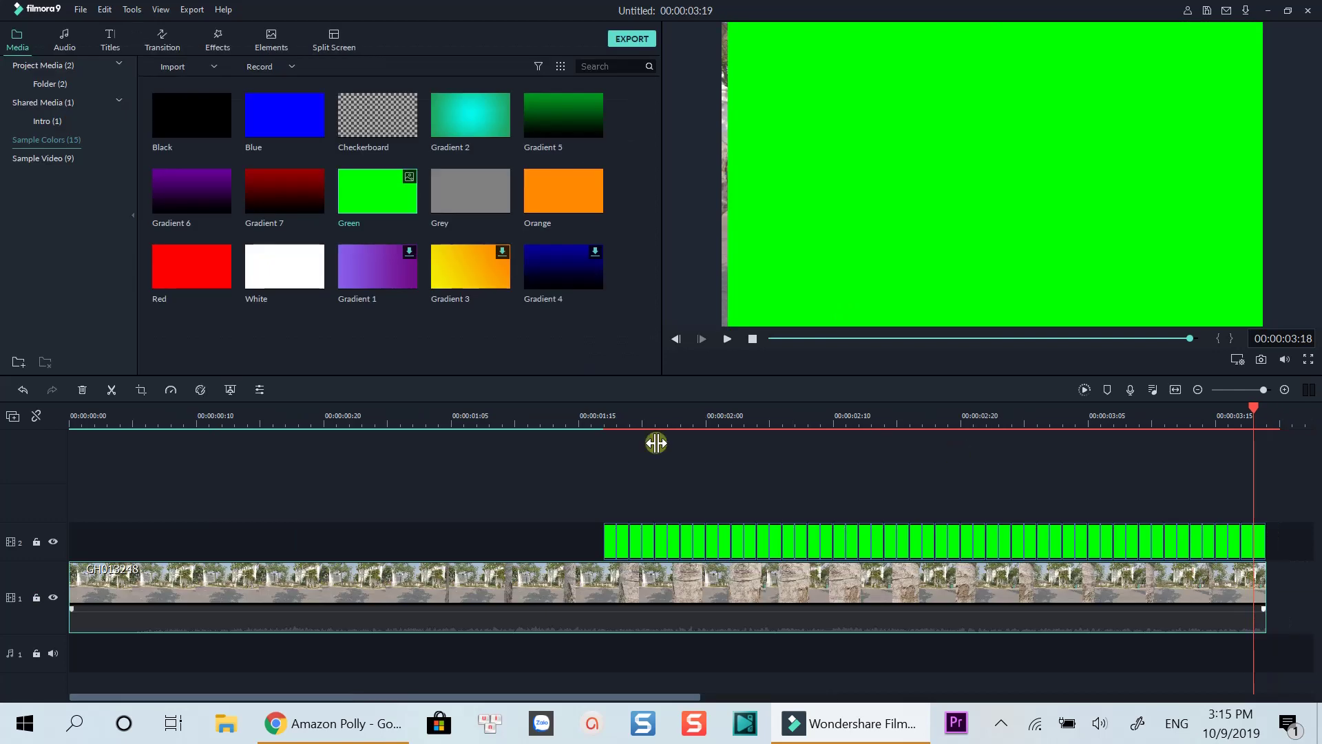
click(544, 469)
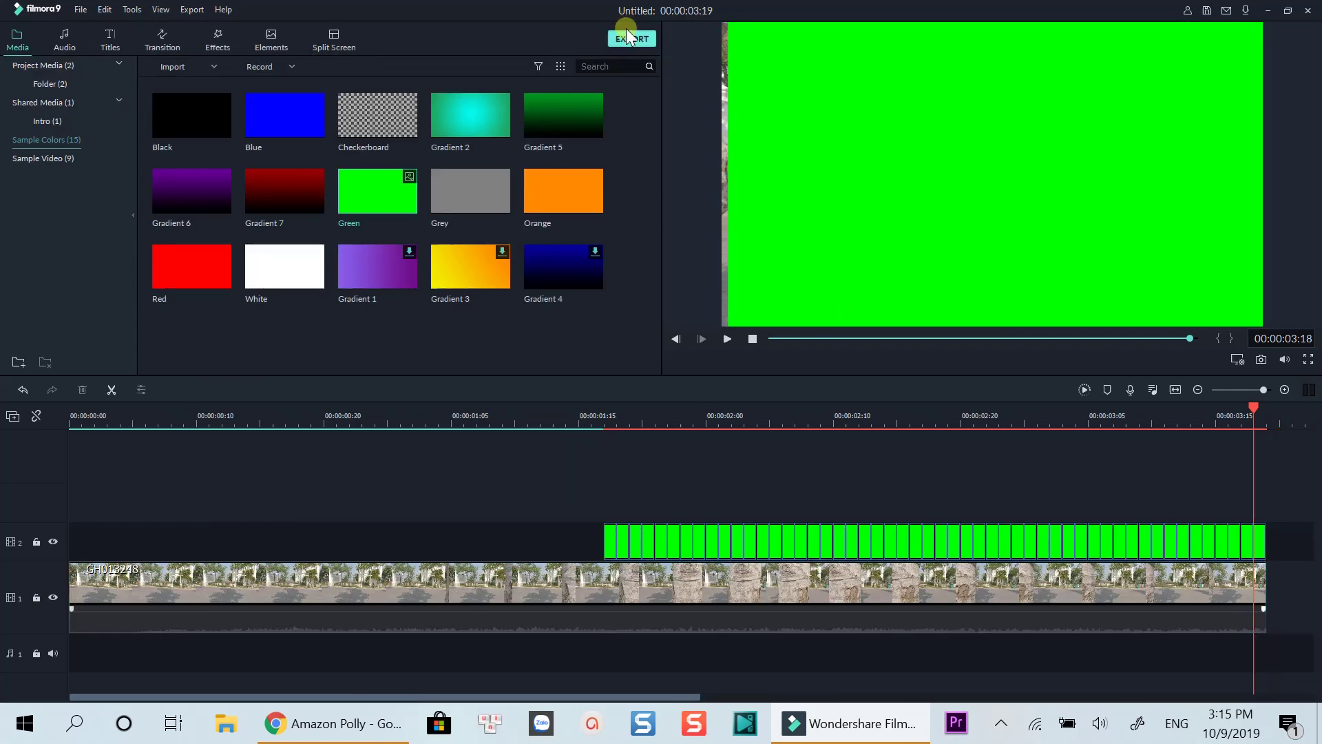
click(631, 39)
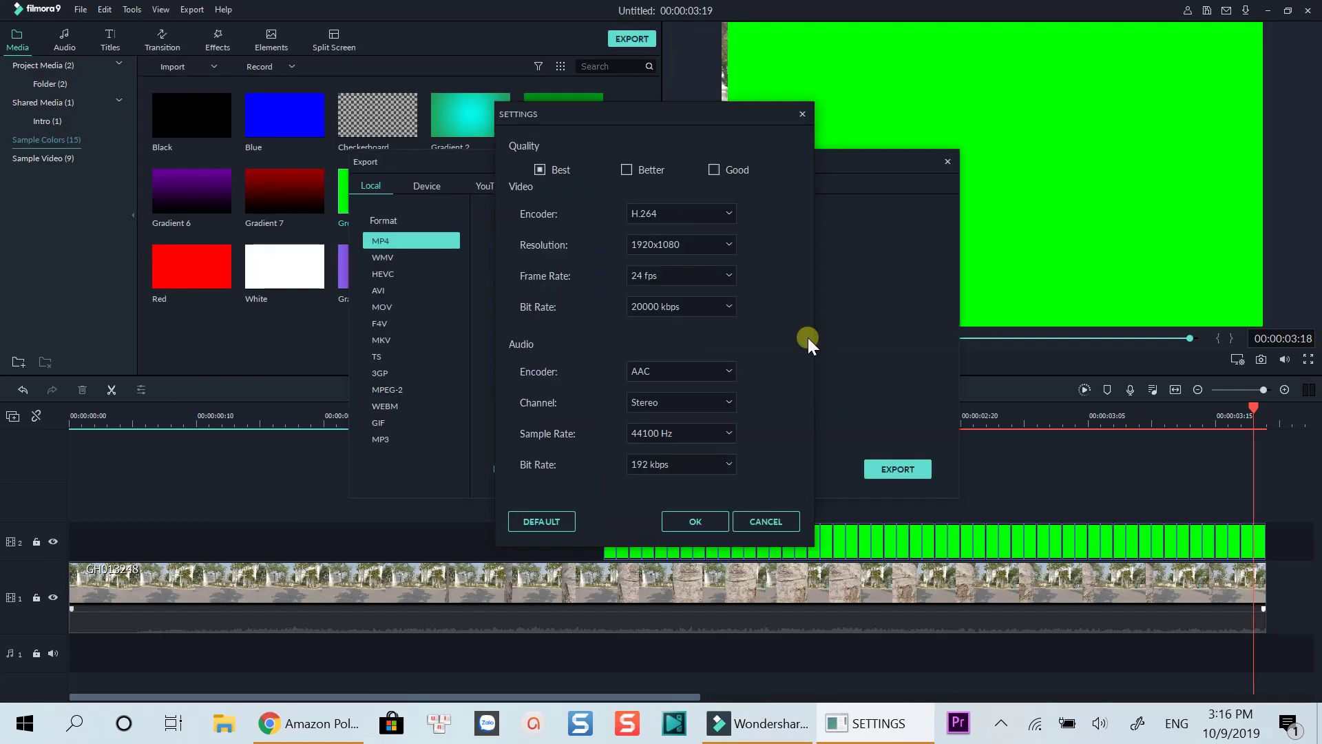
click(697, 521)
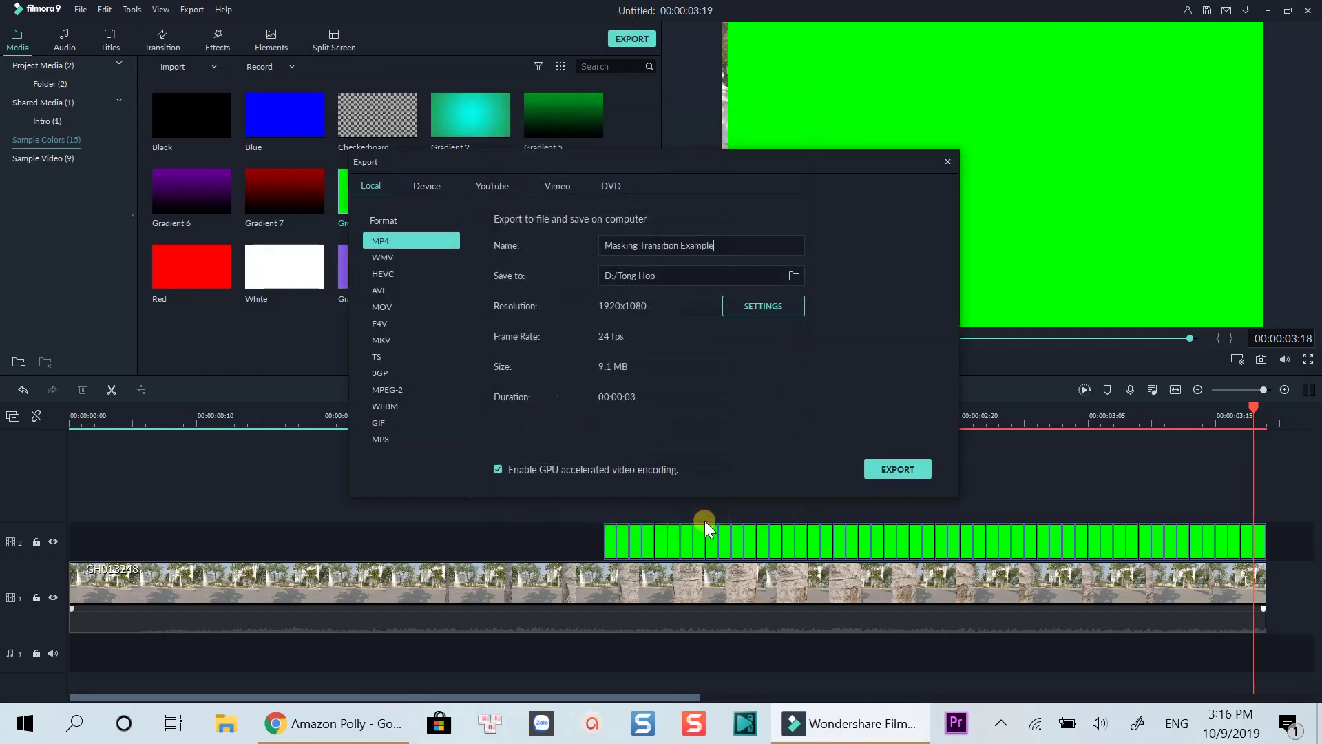
click(895, 471)
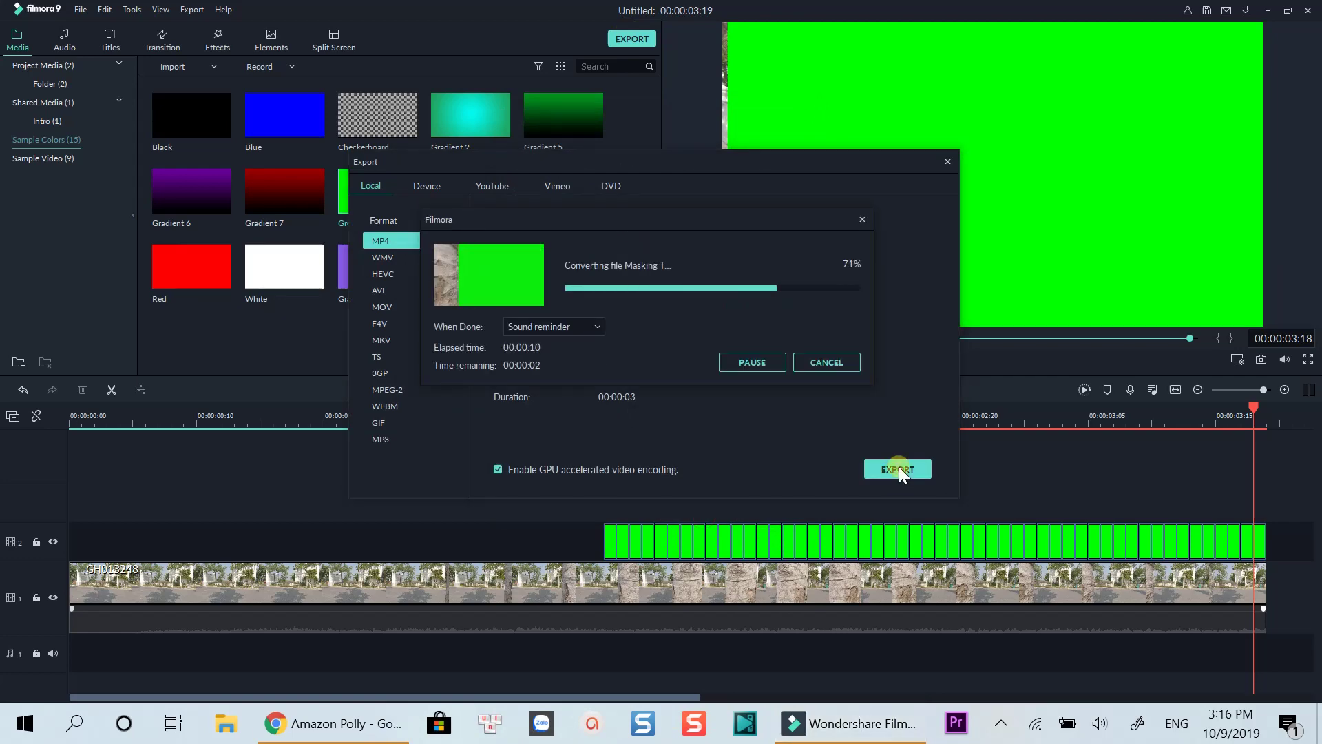
Import the exported Masking Transition Example MP4 from the Tong Hop folder into Filmora's media
click(752, 363)
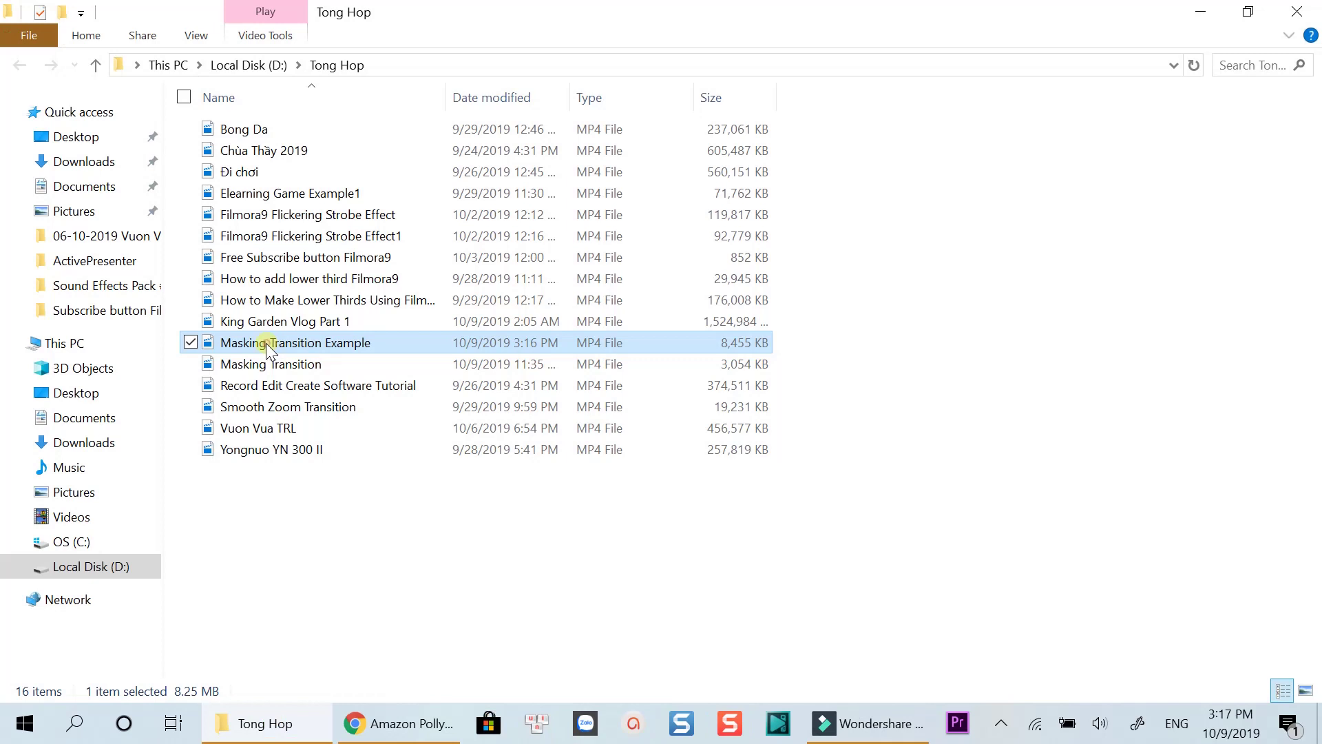
drag(266, 343, 416, 263)
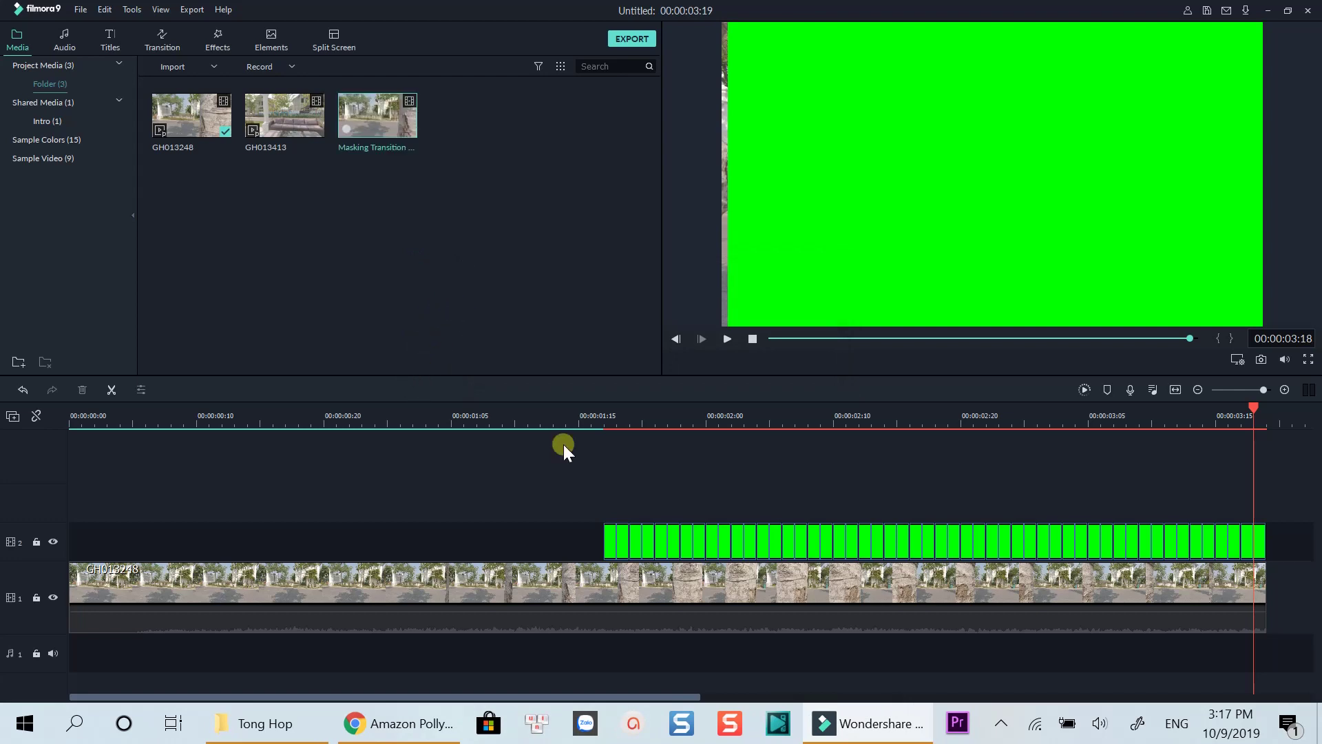
Replace both timeline clips with Masking Transition Example on track 1, keeping the project settings
drag(1294, 658, 68, 480)
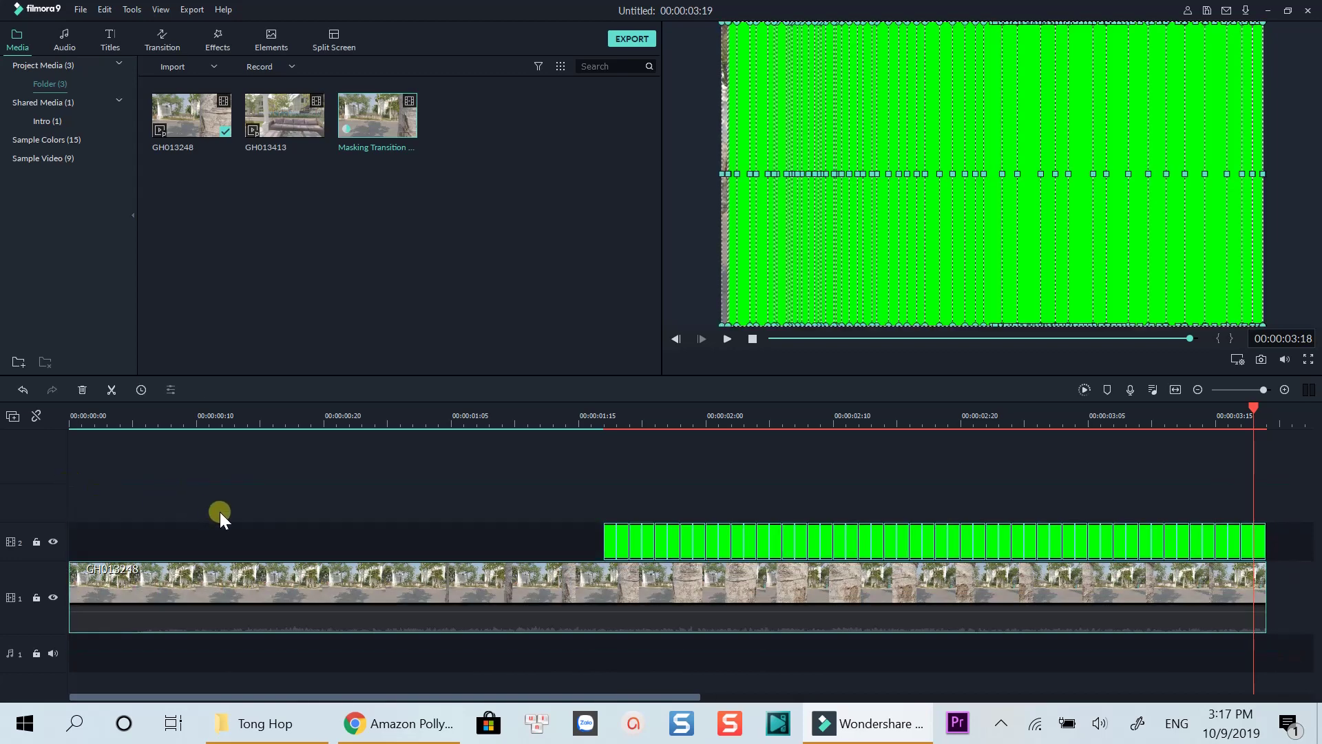
key(Delete)
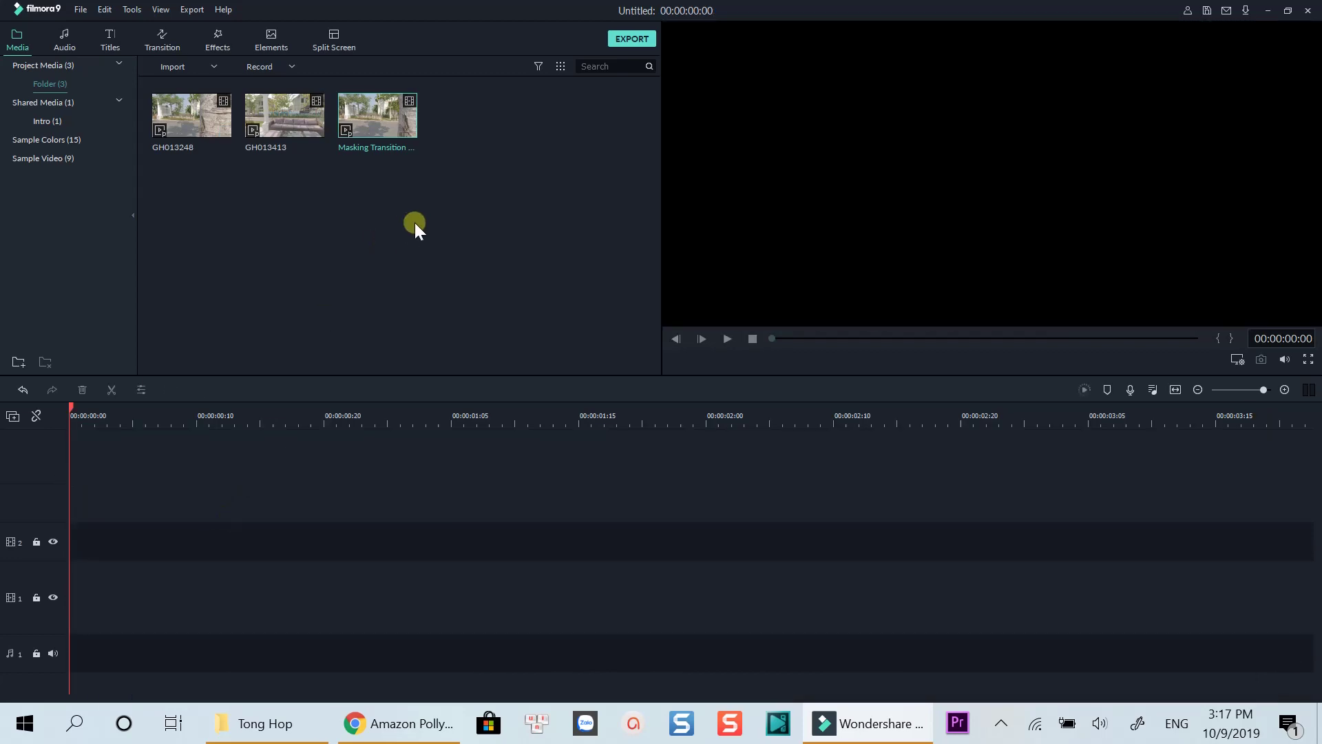
drag(399, 126, 58, 620)
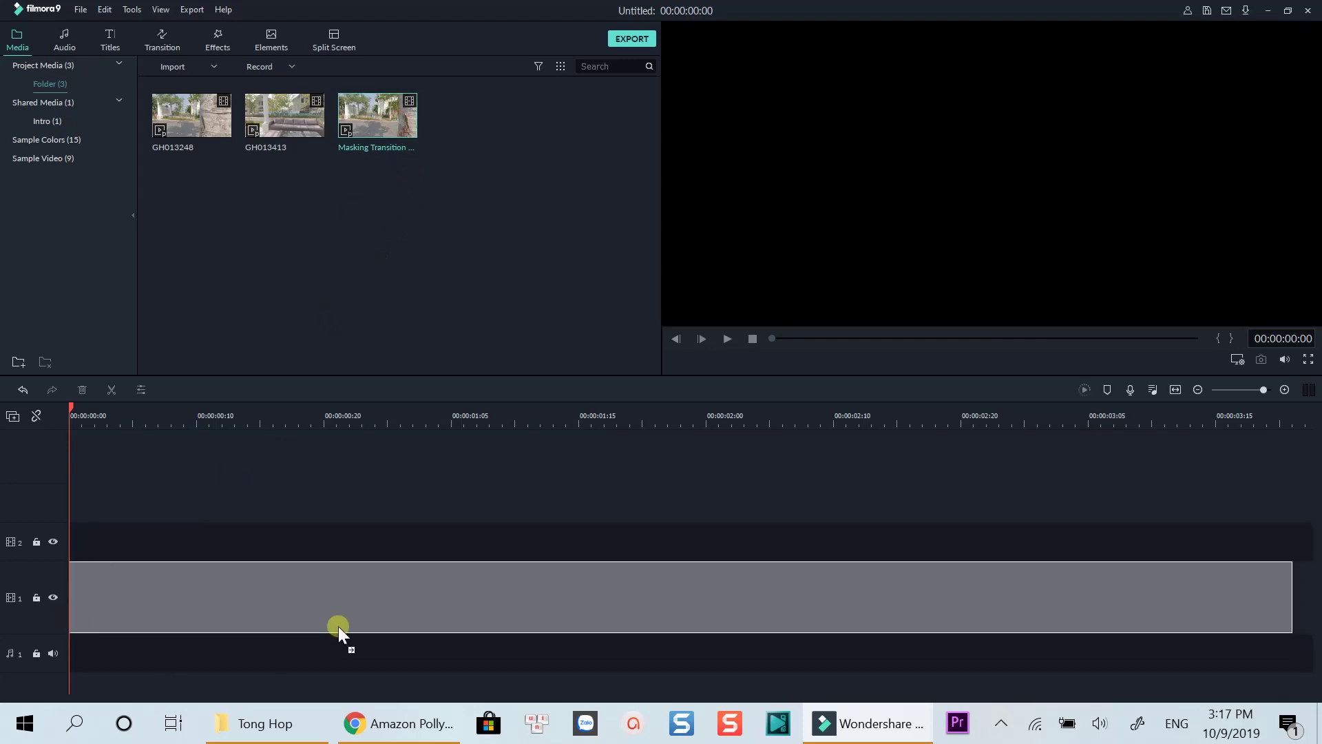
drag(338, 626, 337, 626)
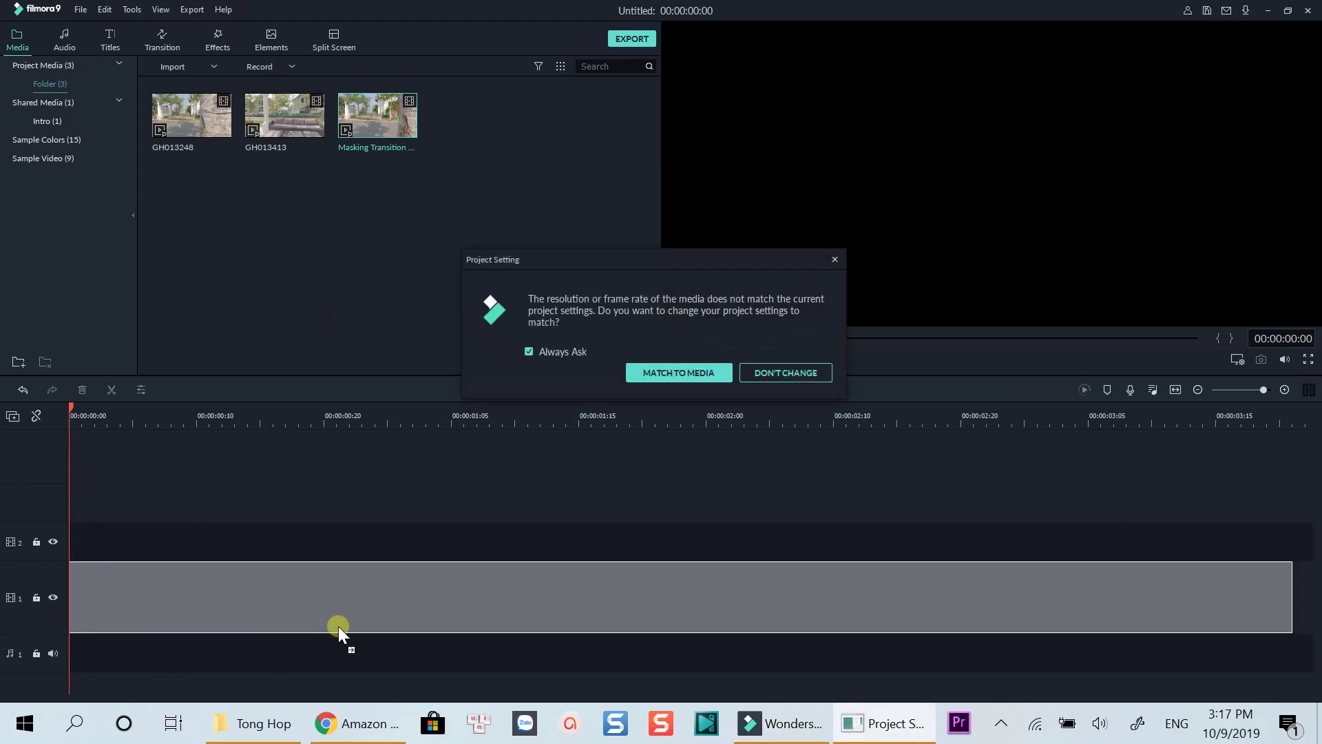
click(768, 376)
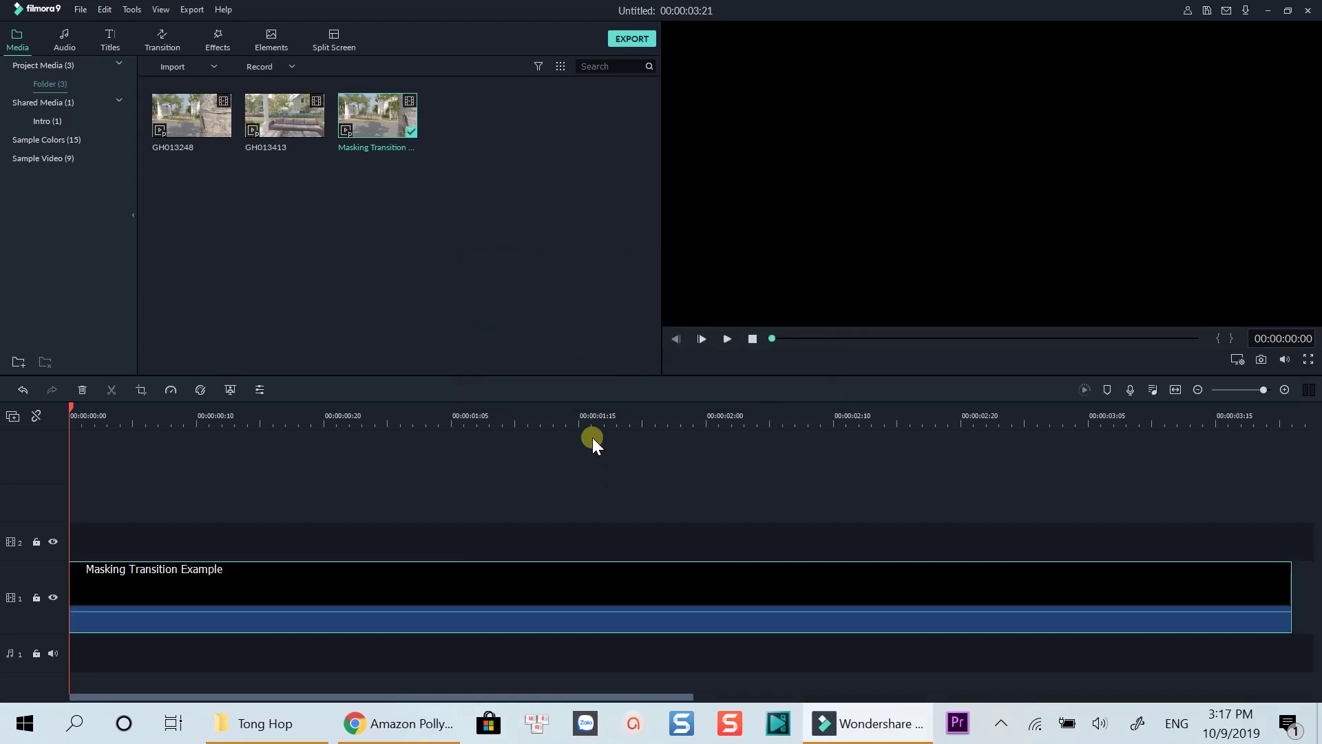
Preview the clip and park the playhead where the tree sweeps in, around 00:00:01:19
click(494, 486)
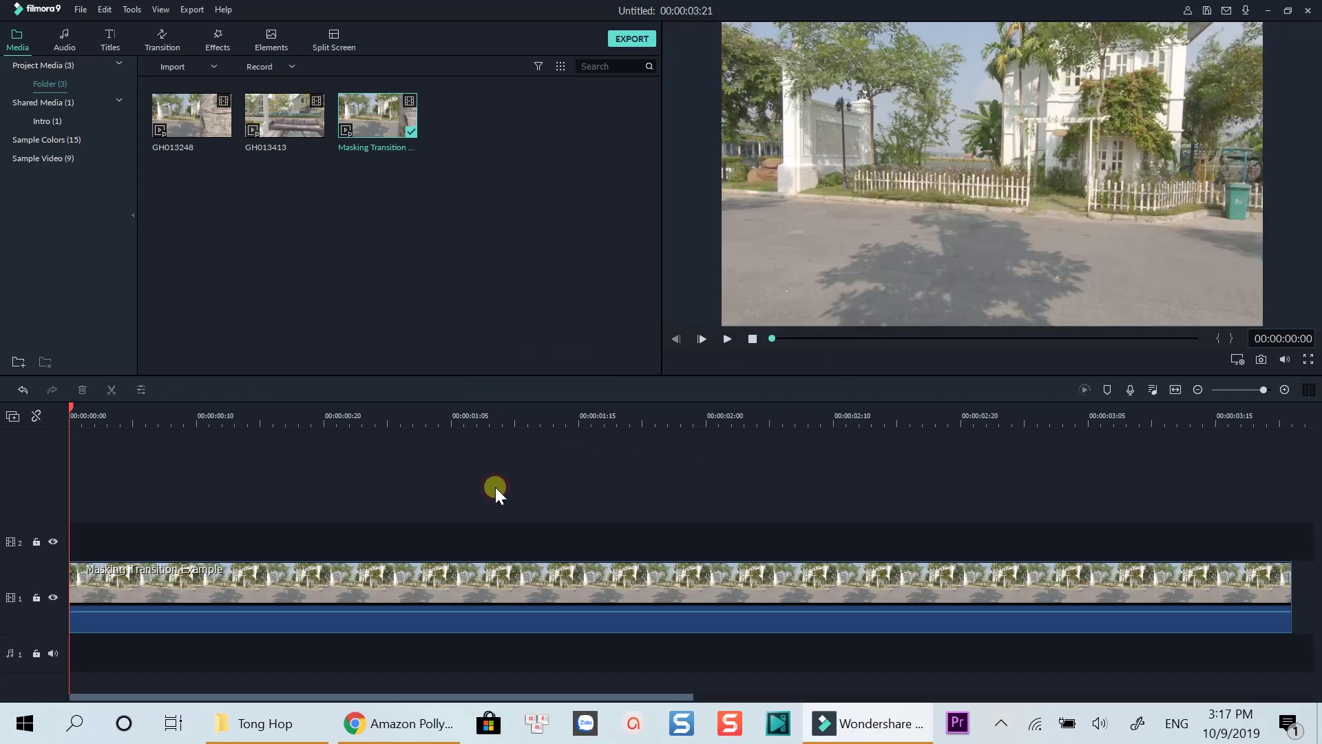
key(space)
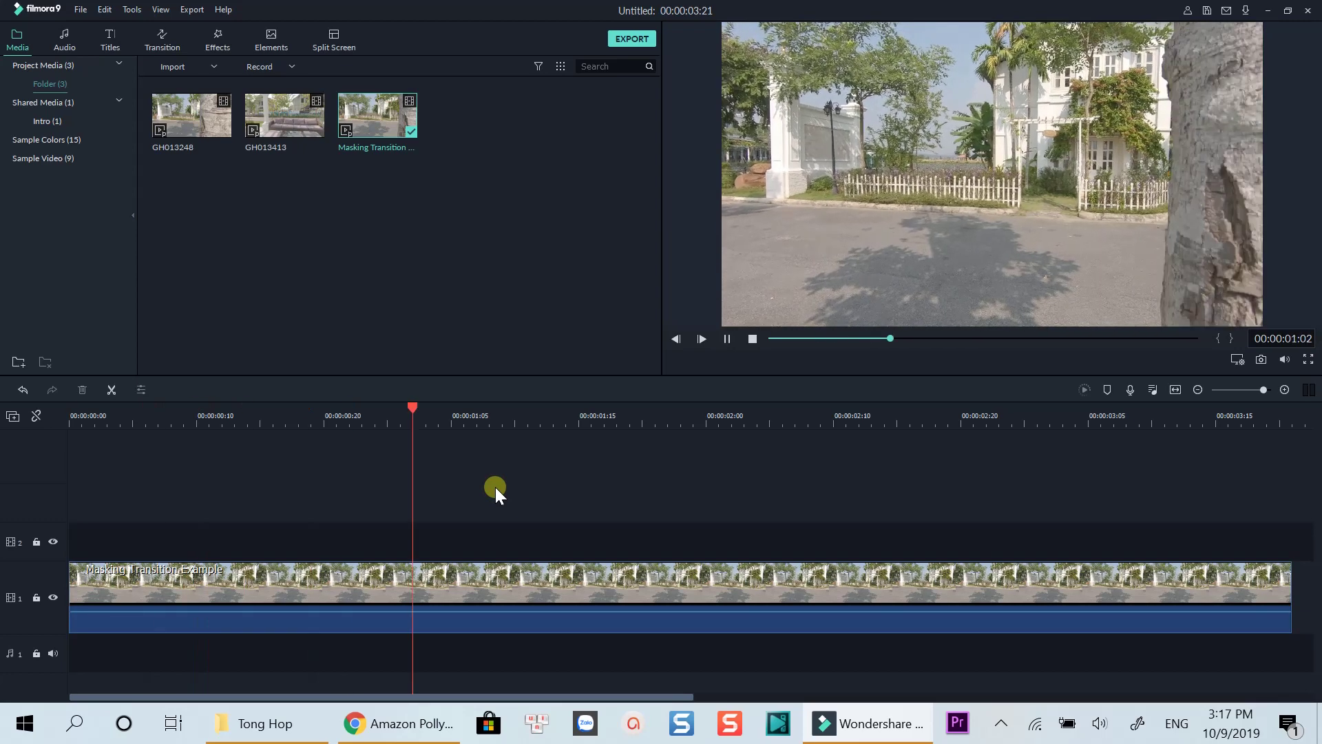
key(space)
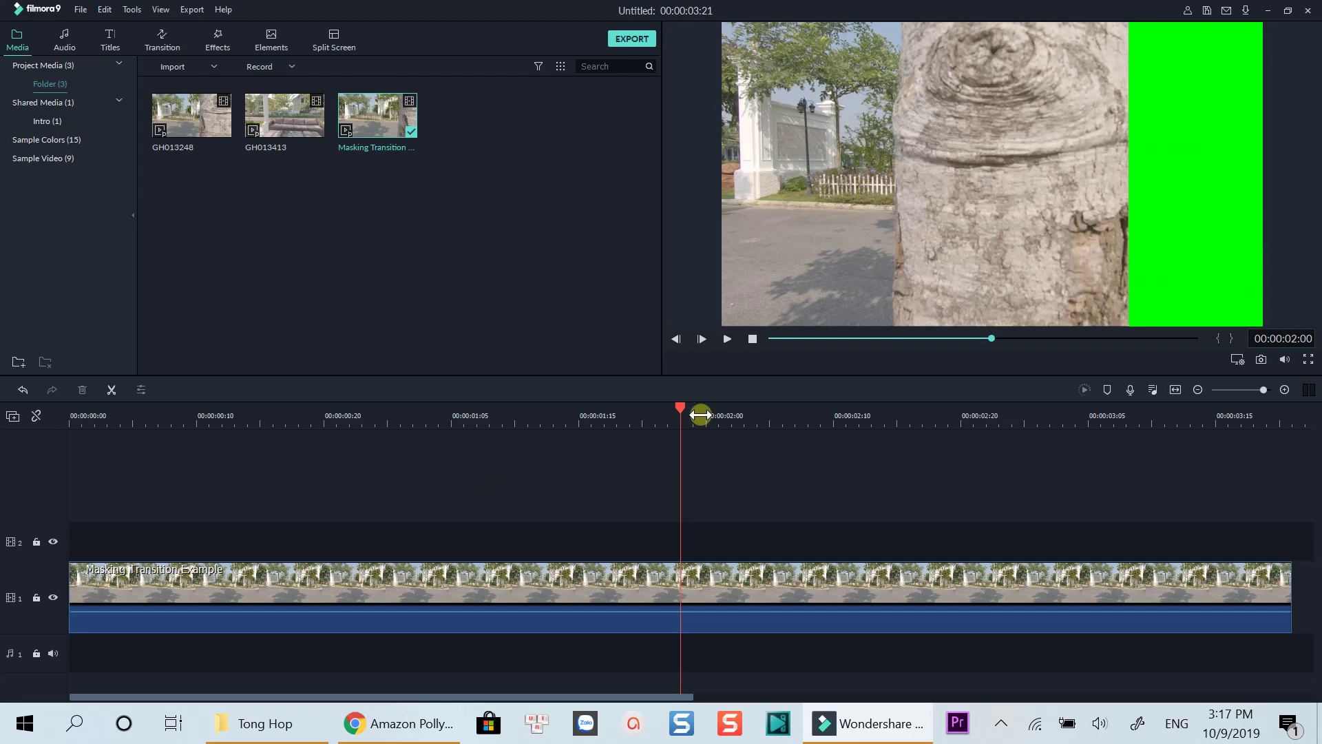
drag(680, 407, 601, 427)
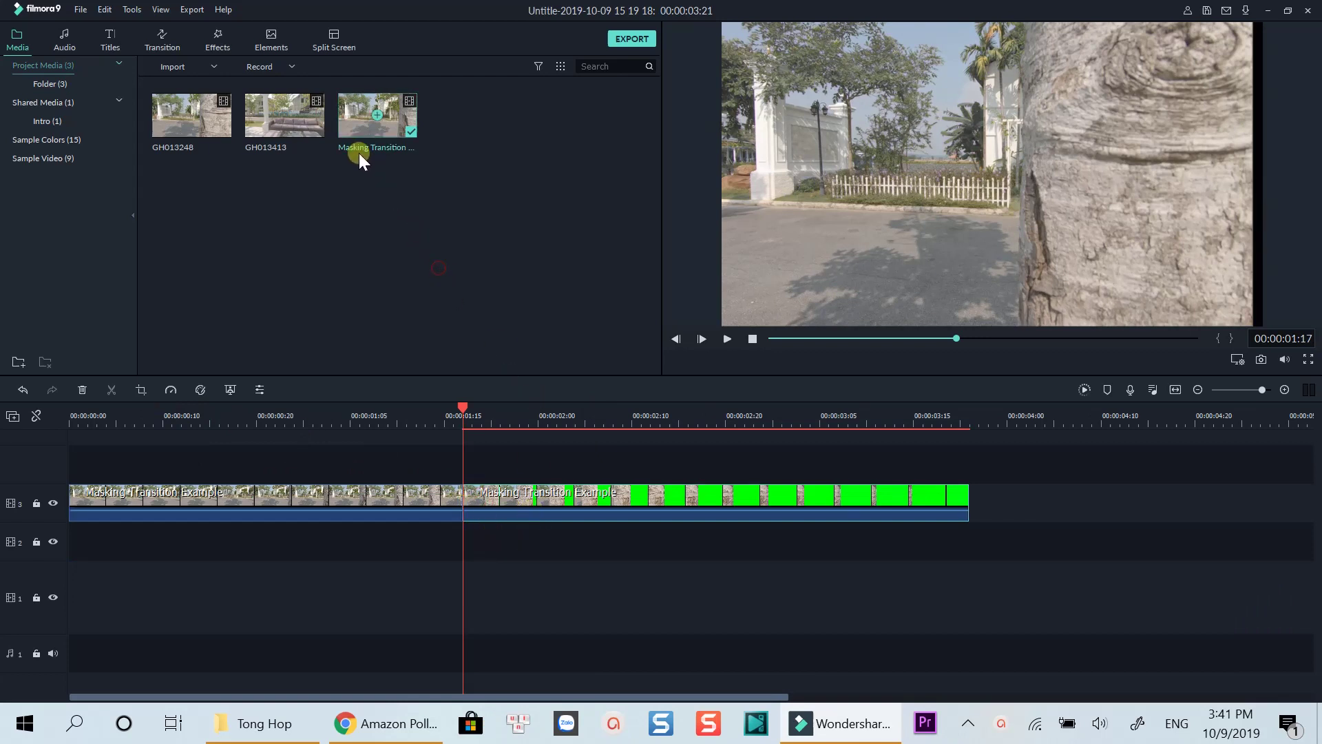
Place GH013413 on track 2 at 00:00:01:17 and apply Chroma Key to the second upper clip part
drag(303, 130, 465, 535)
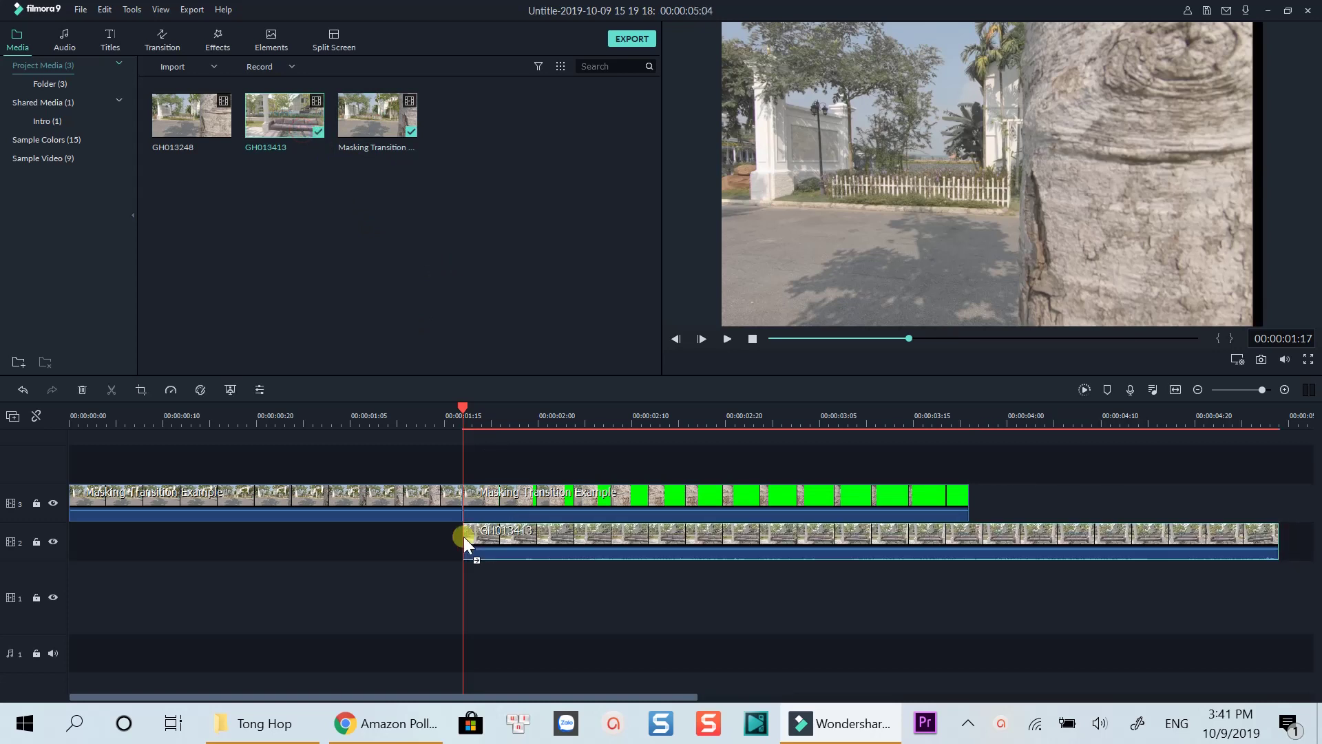
click(522, 499)
double_click(522, 499)
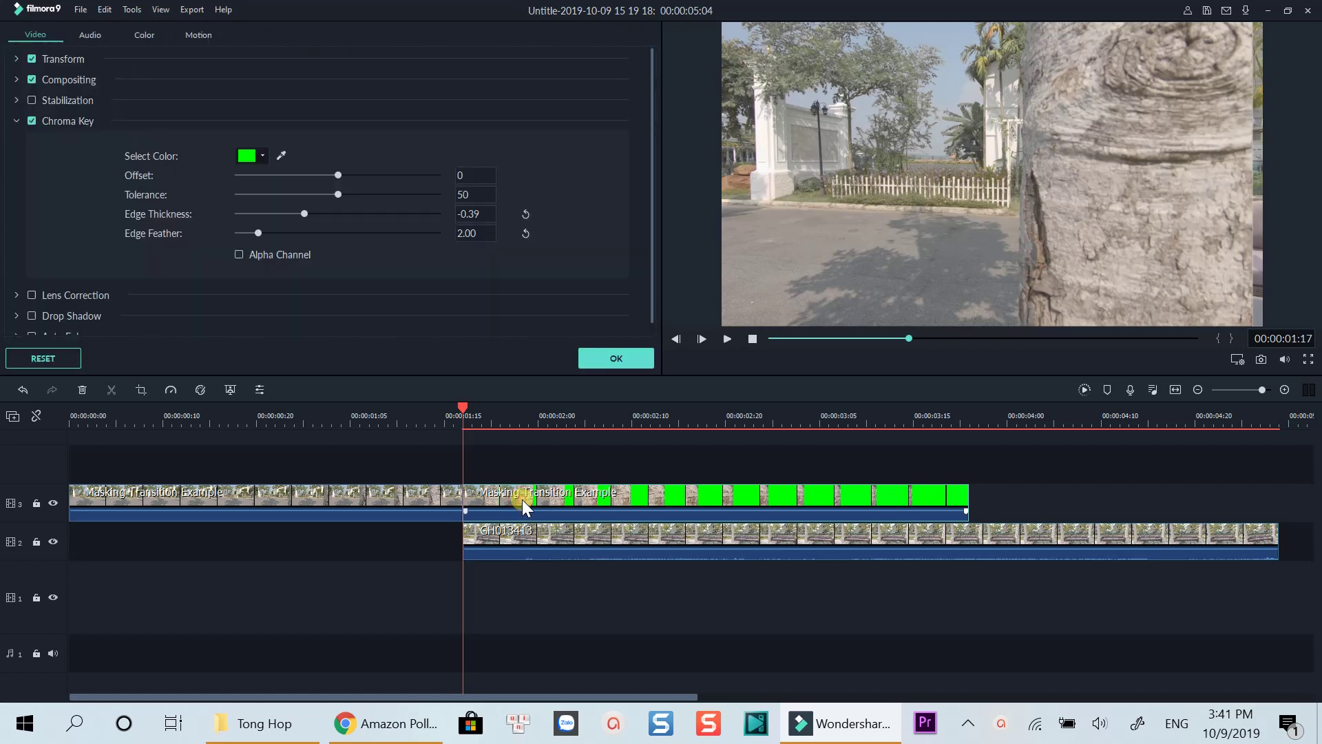
click(31, 121)
click(31, 121)
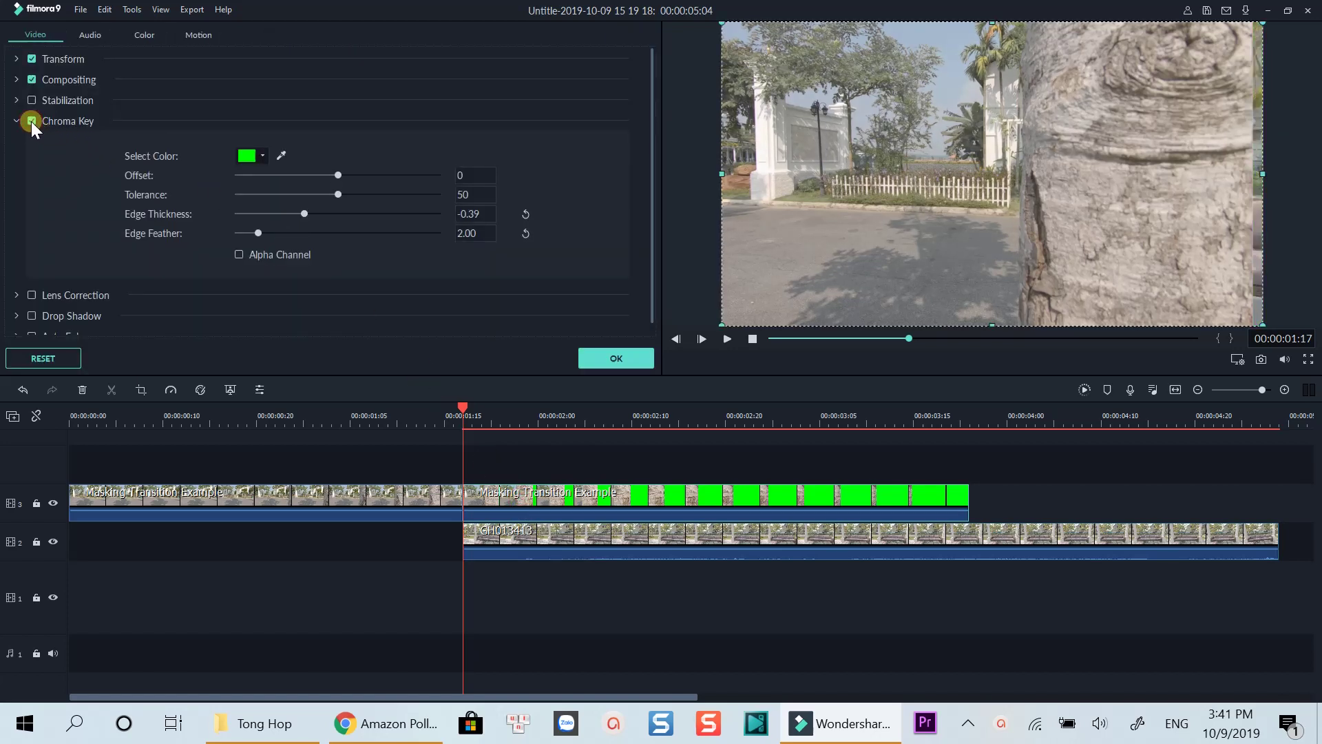
click(593, 362)
click(285, 420)
Play the tree-wipe transition through to the sofa shot, stopping at 00:00:04:22
key(space)
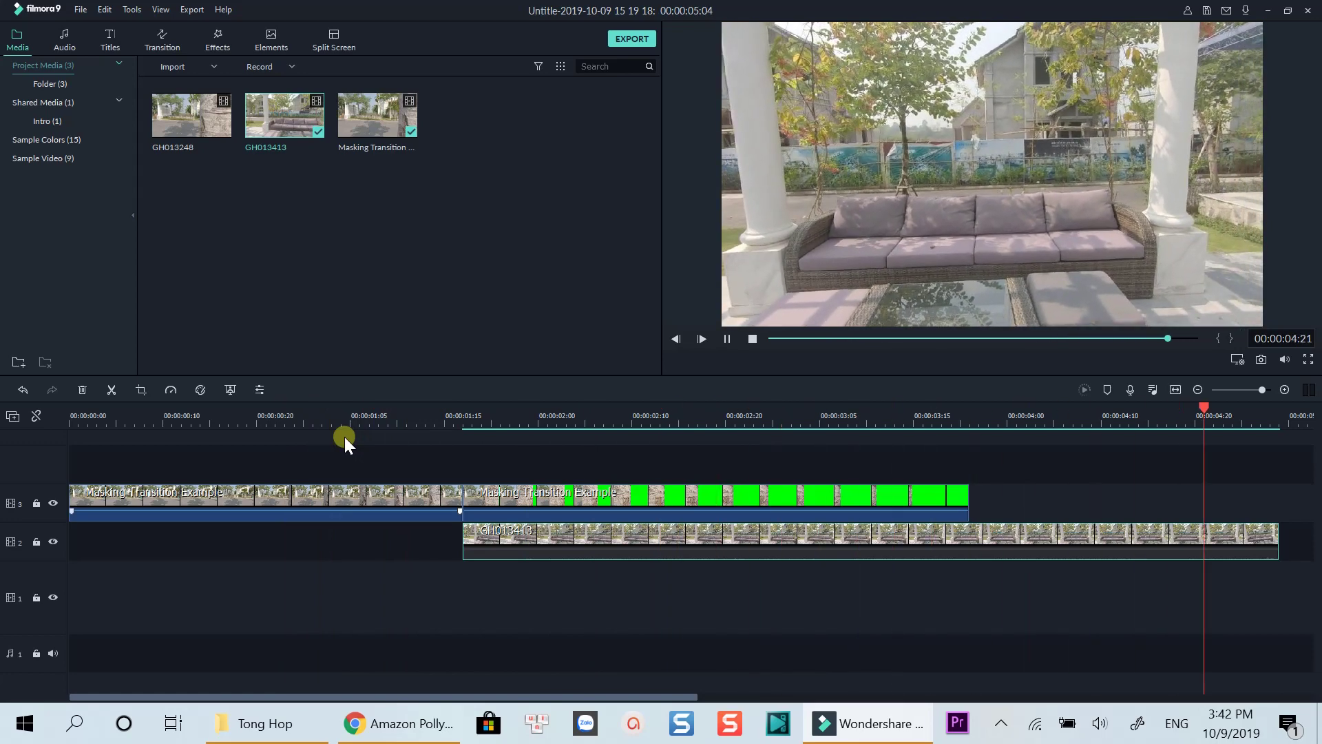
key(space)
click(361, 563)
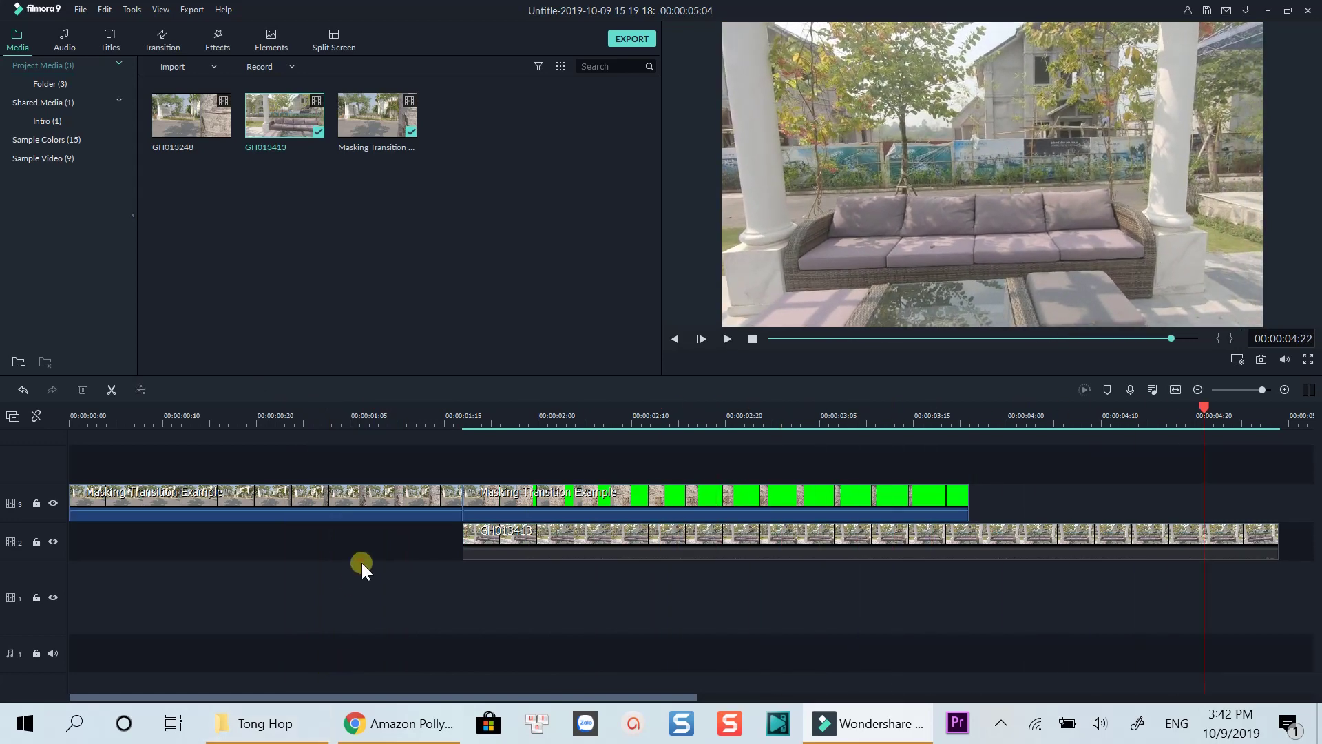